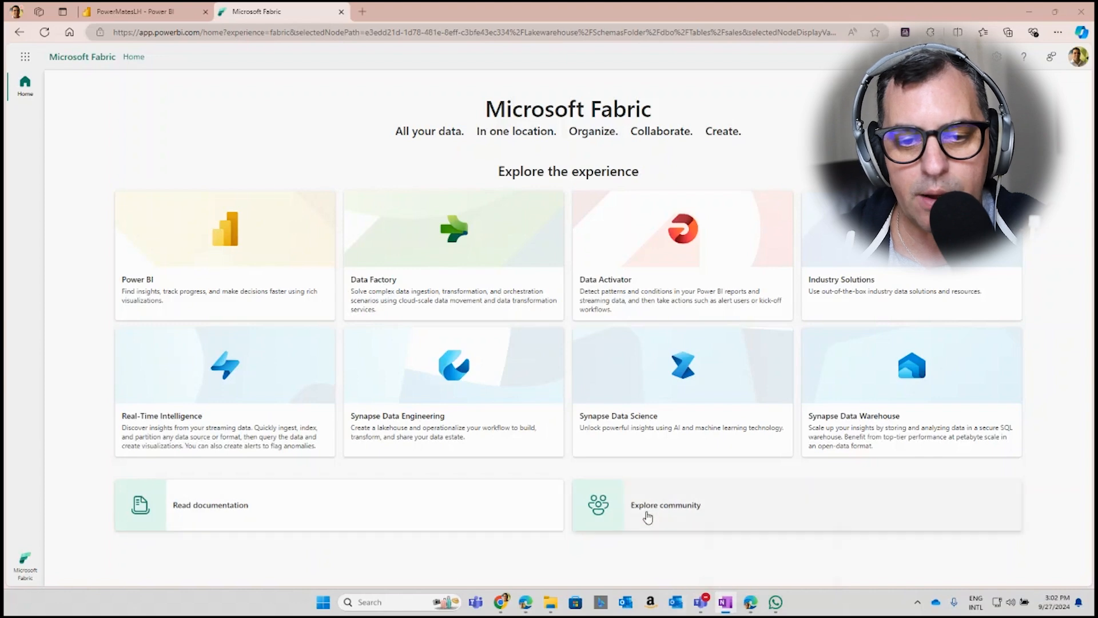
Switch to the Synapse Data Engineering experience and look at the new lakehouse form without creating one
{"action": "left_click", "coordinate": [31, 569]}
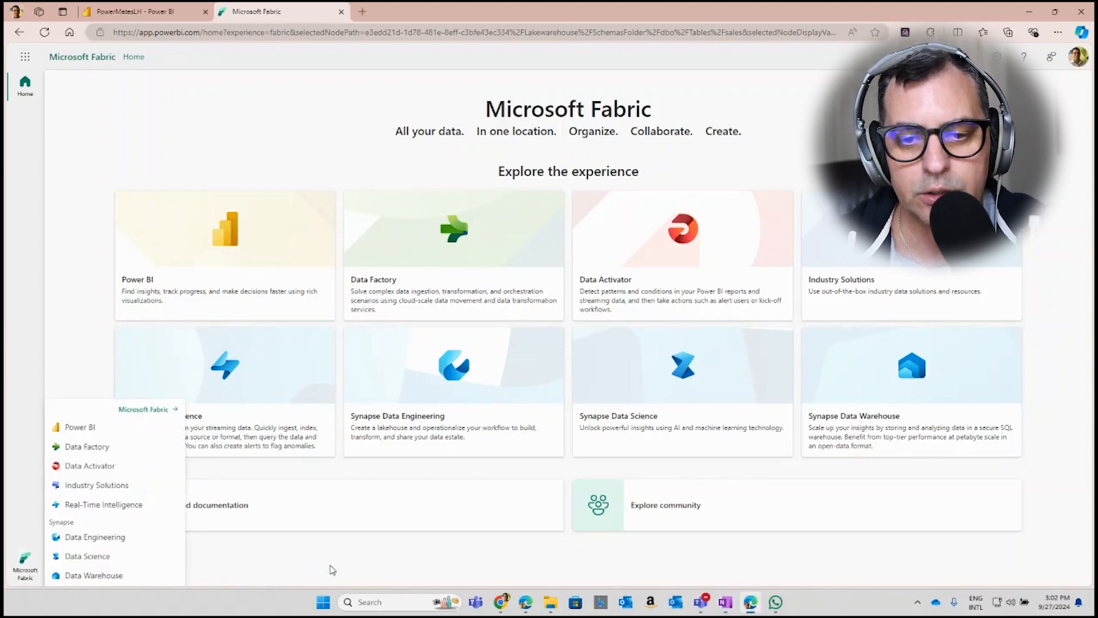
{"action": "left_click", "coordinate": [445, 389]}
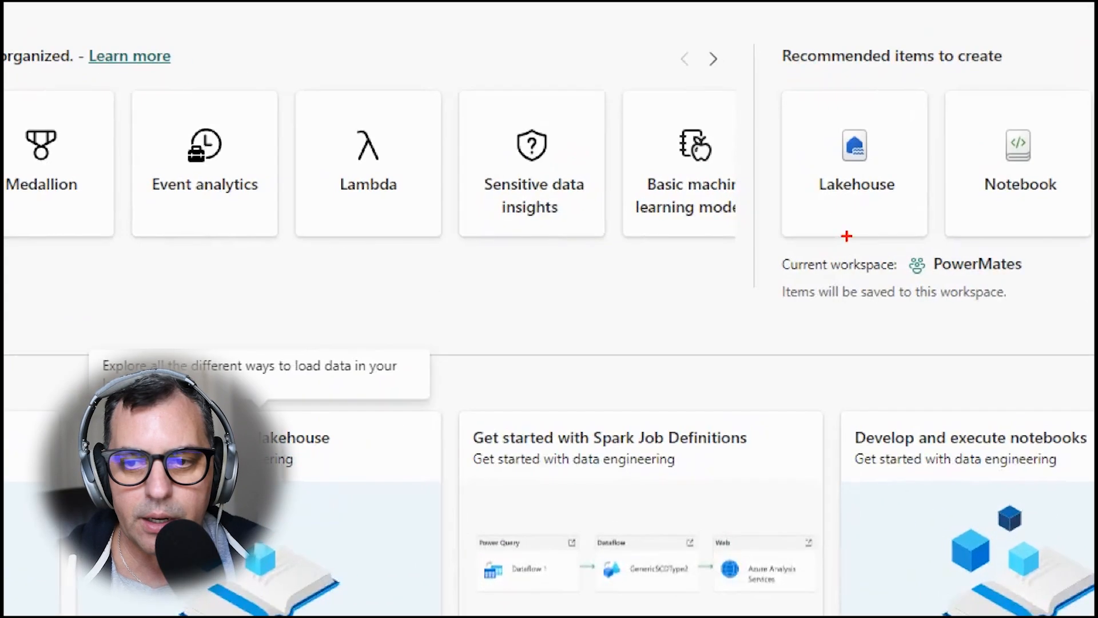
{"action": "left_click_drag", "start_coordinate": [801, 109], "coordinate": [919, 224]}
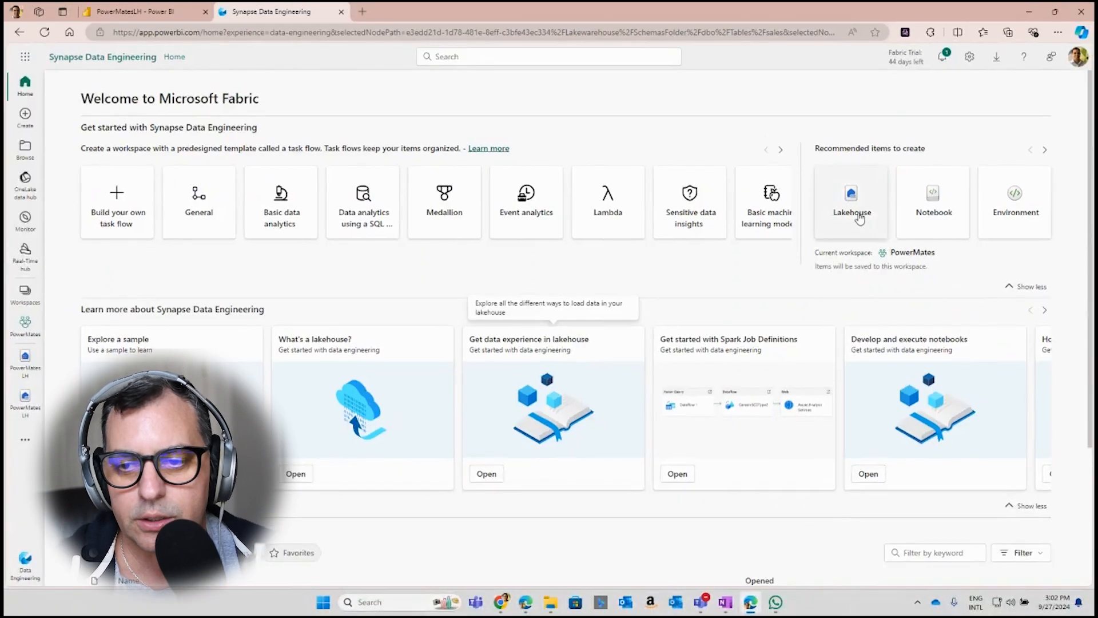
{"action": "left_click", "coordinate": [856, 215]}
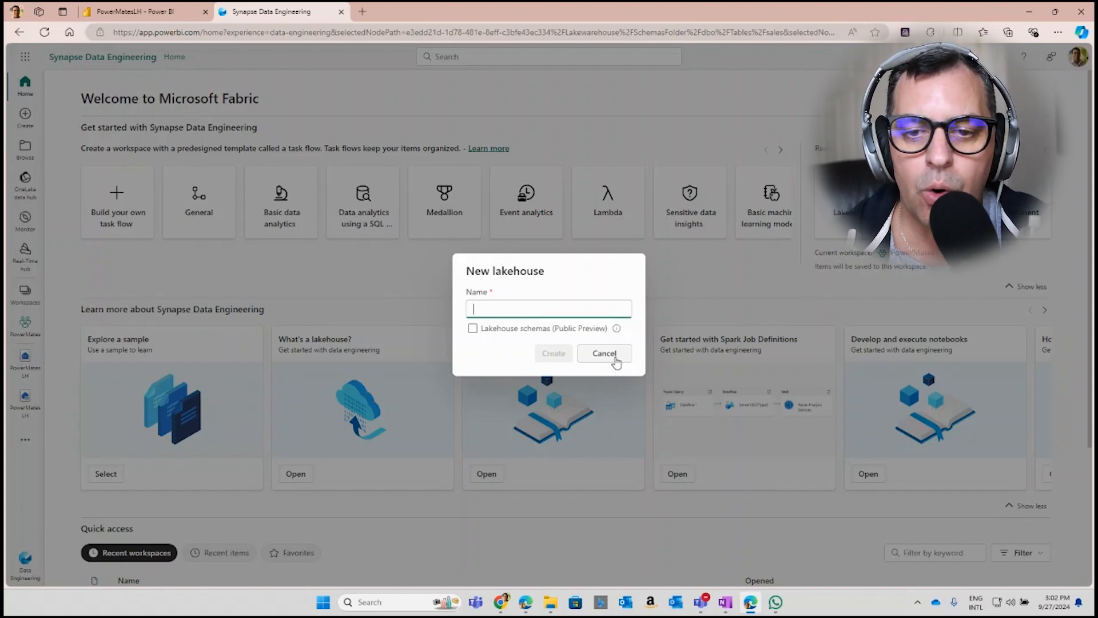
{"action": "left_click", "coordinate": [606, 354]}
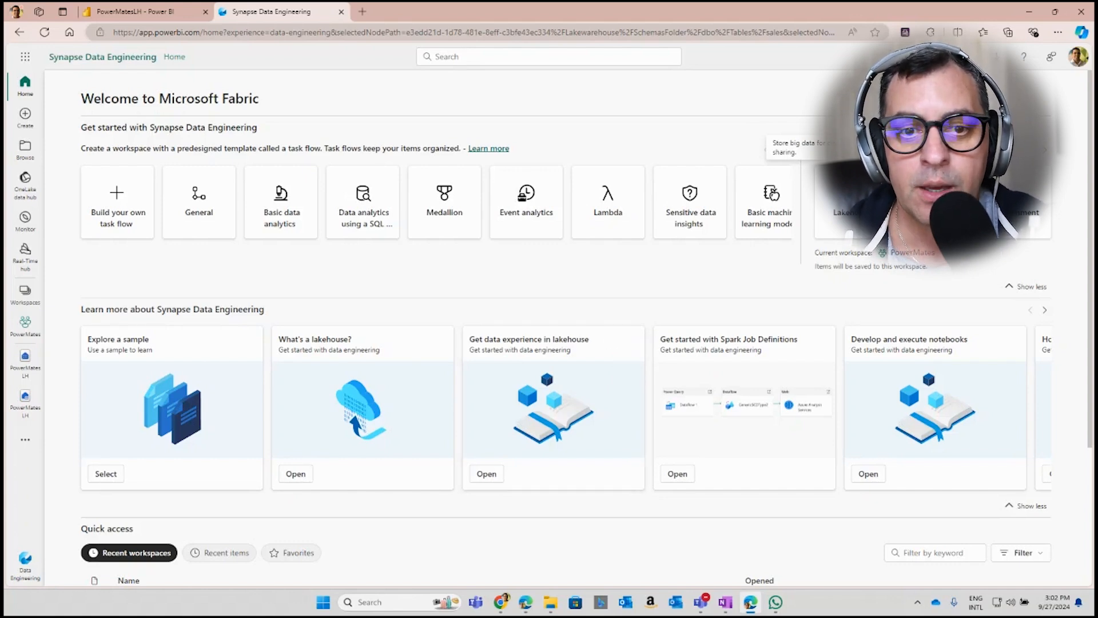
Go to the PowerMatesLH lakehouse, then switch to File Explorer and locate the CSV files in the local LocalLH folder
{"action": "left_click", "coordinate": [115, 14]}
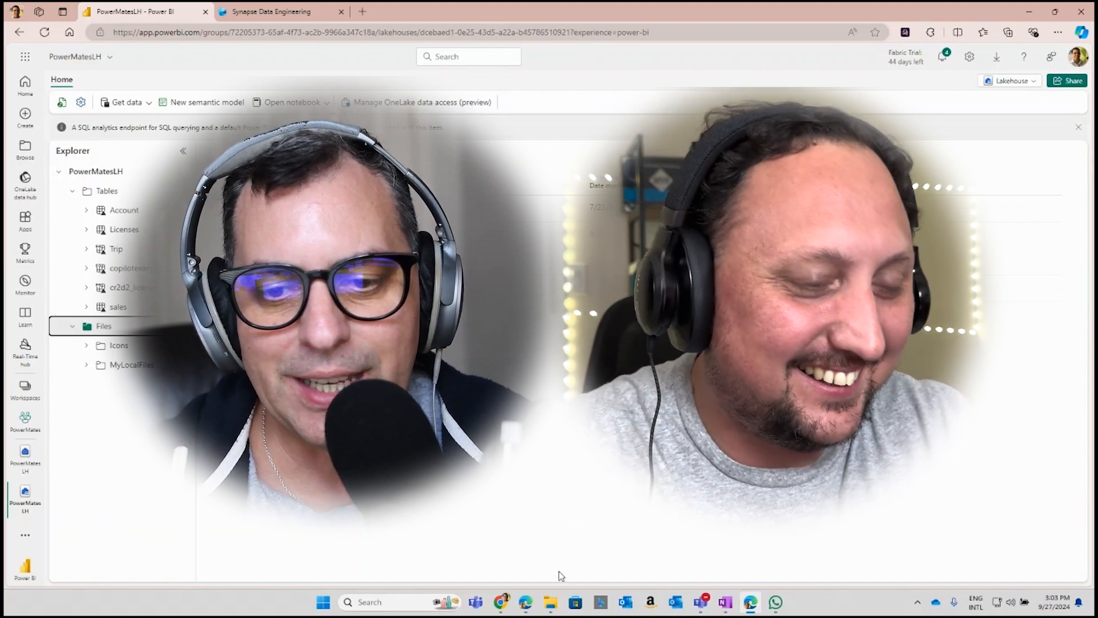
{"action": "mouse_move", "coordinate": [551, 610]}
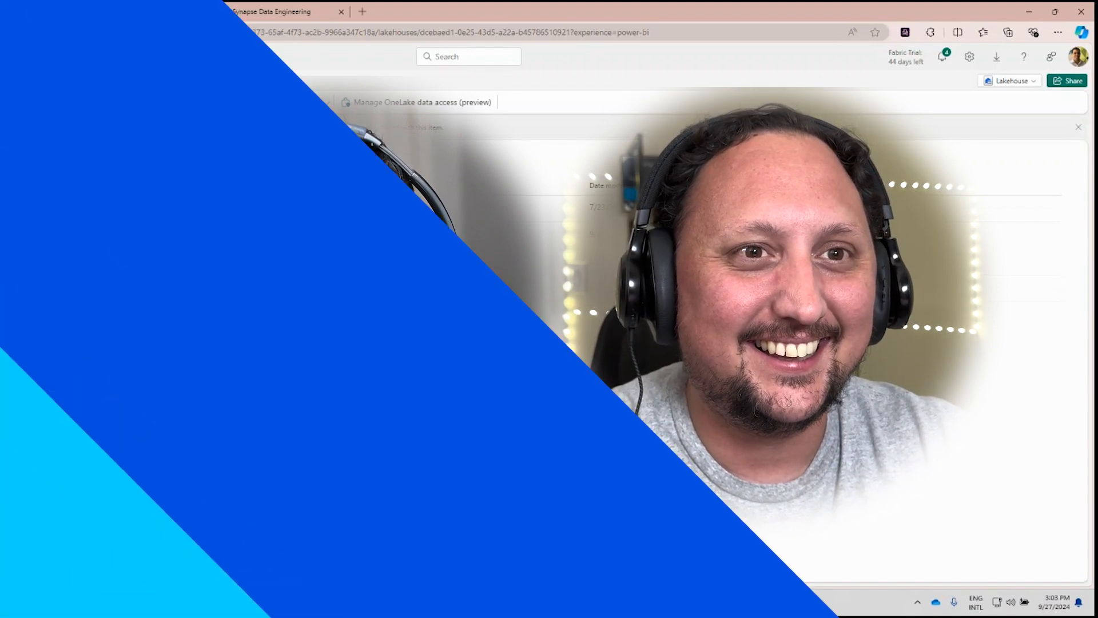
{"action": "left_click", "coordinate": [550, 610]}
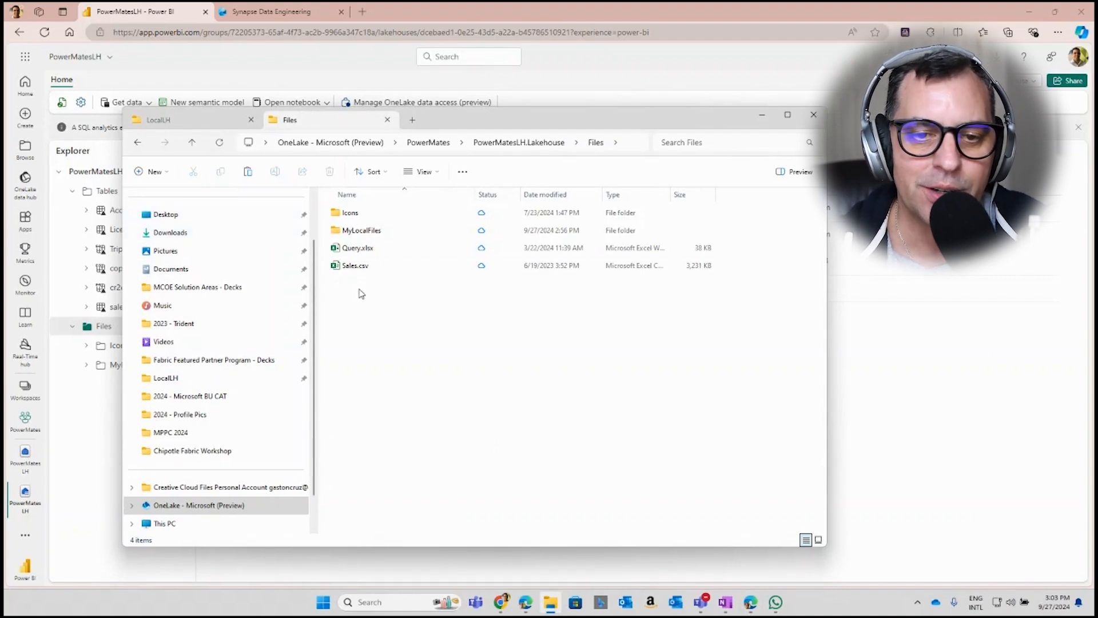
{"action": "left_click", "coordinate": [183, 122]}
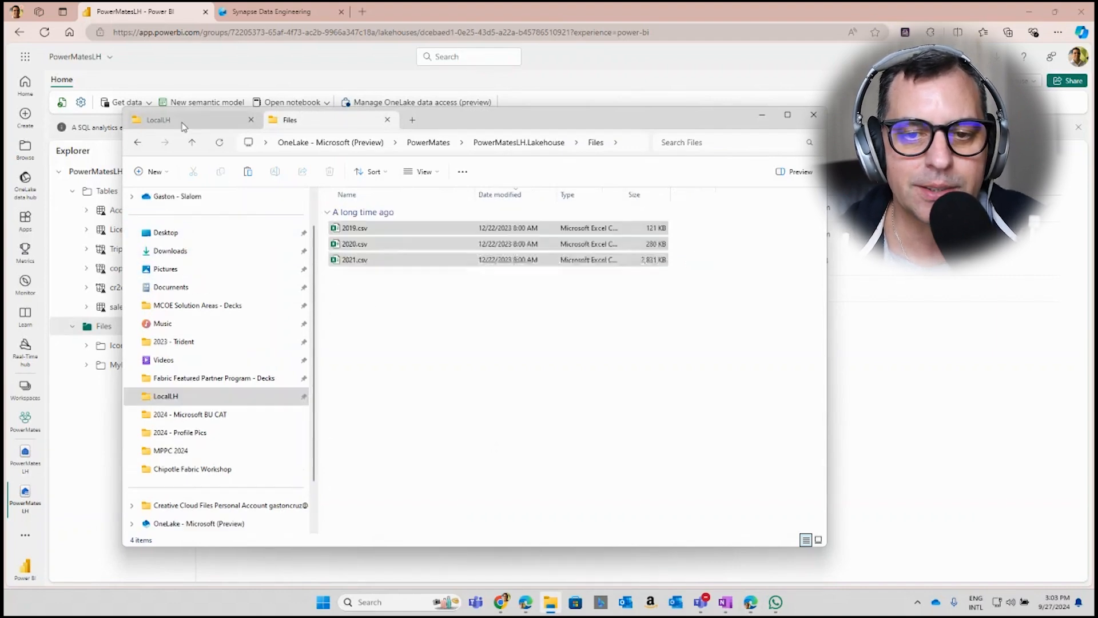
{"action": "left_click", "coordinate": [361, 320]}
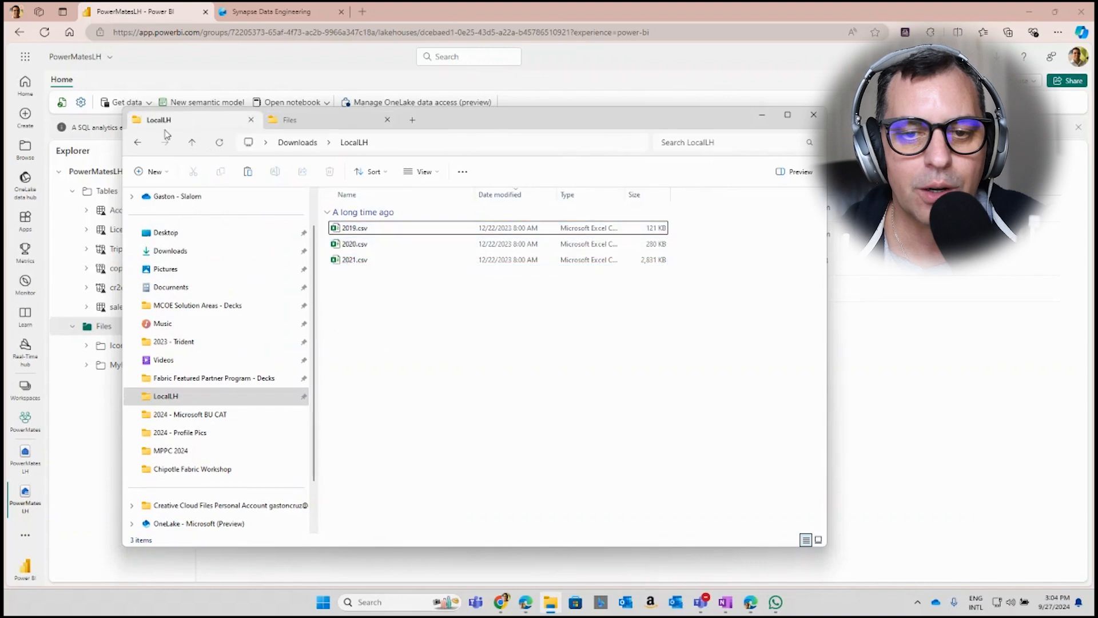
{"action": "left_click", "coordinate": [366, 229]}
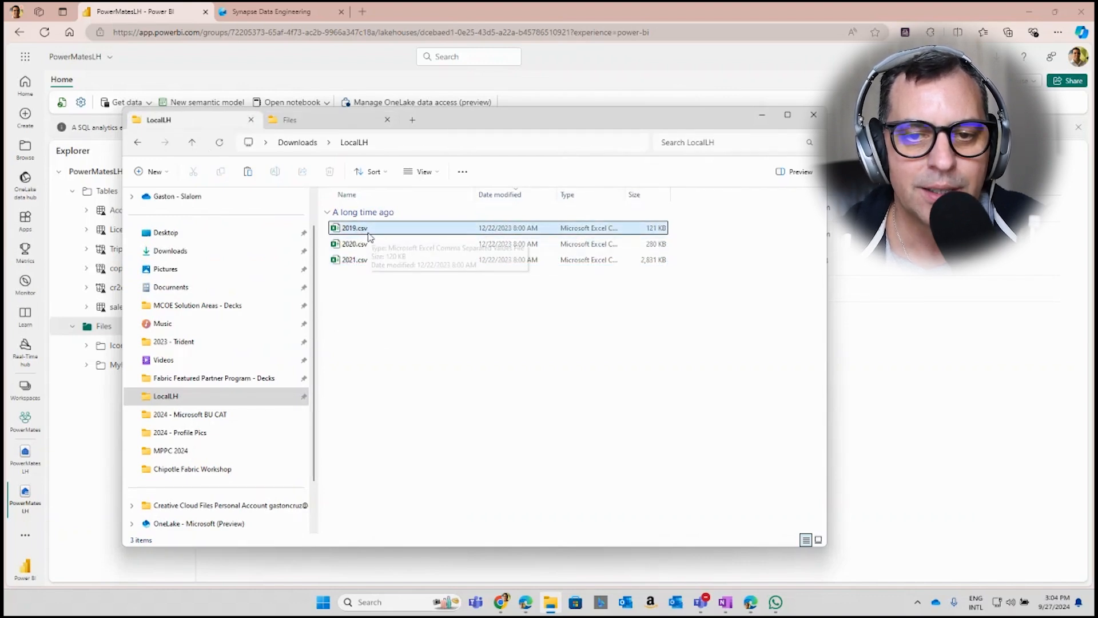
Copy 2019.csv, 2020.csv and 2021.csv from LocalLH into the OneLake MyLocalFiles folder of PowerMatesLH and open that folder
{"action": "left_click", "coordinate": [290, 120]}
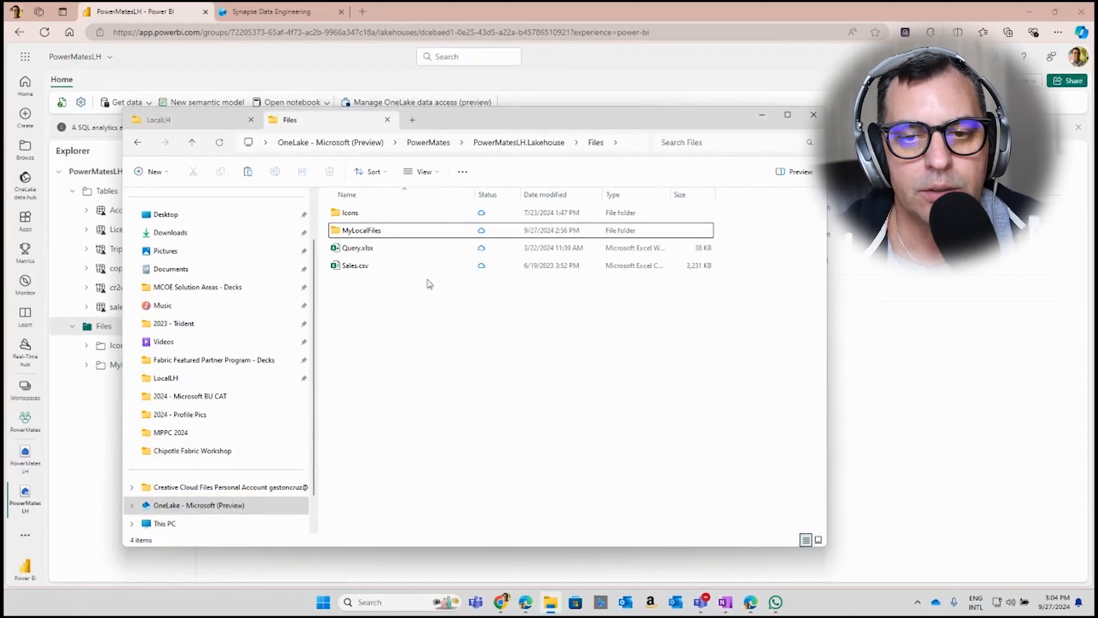
{"action": "left_click_drag", "start_coordinate": [456, 121], "coordinate": [544, 112]}
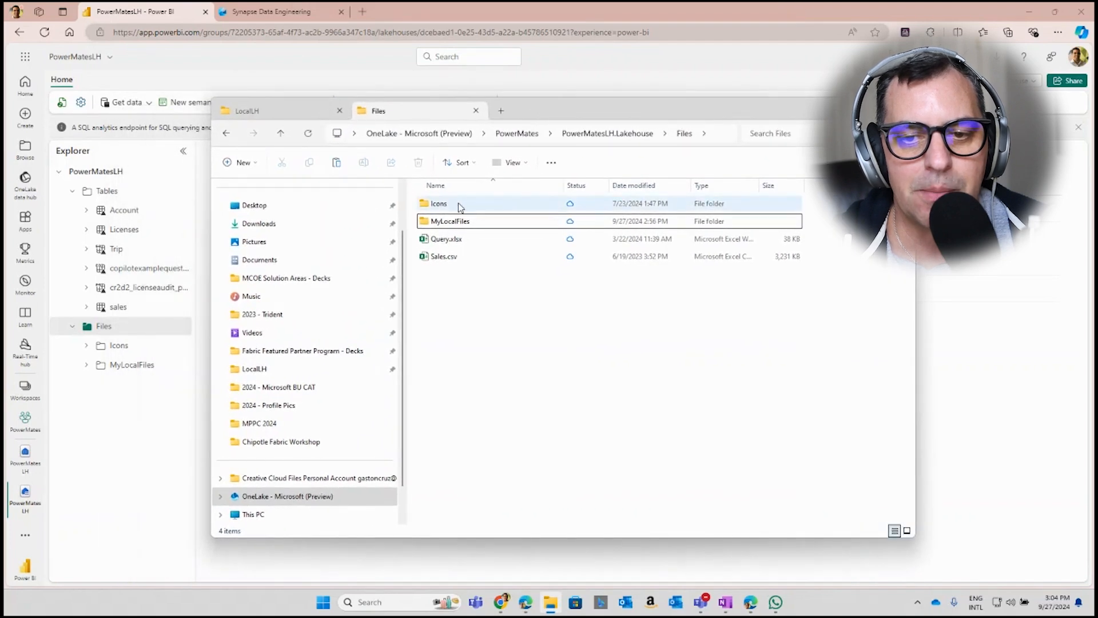
{"action": "left_click", "coordinate": [456, 224]}
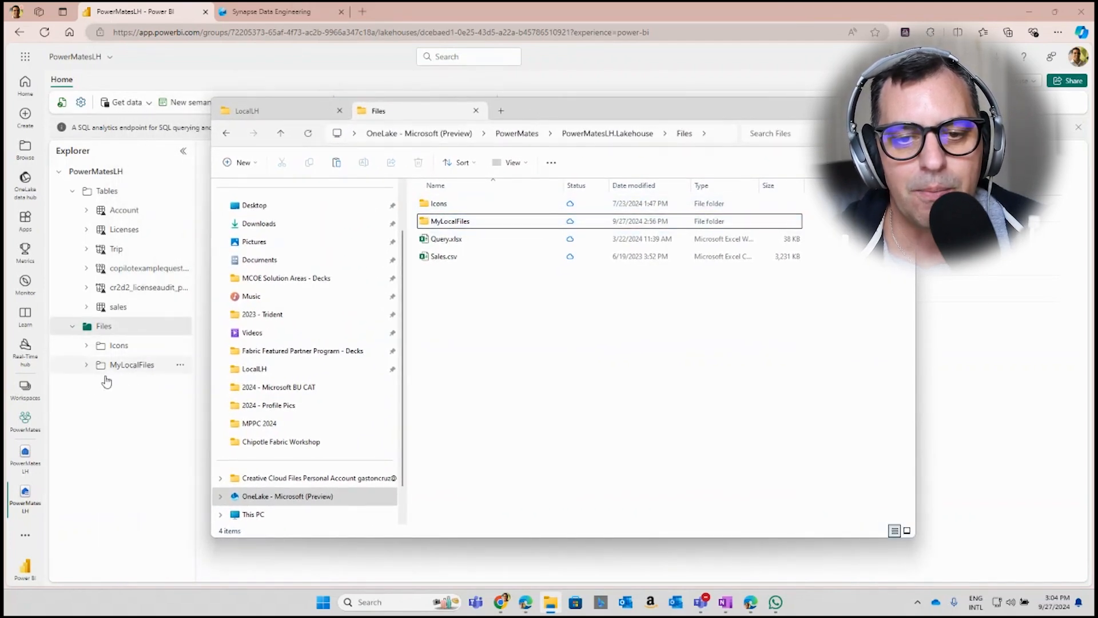
{"action": "left_click", "coordinate": [433, 226]}
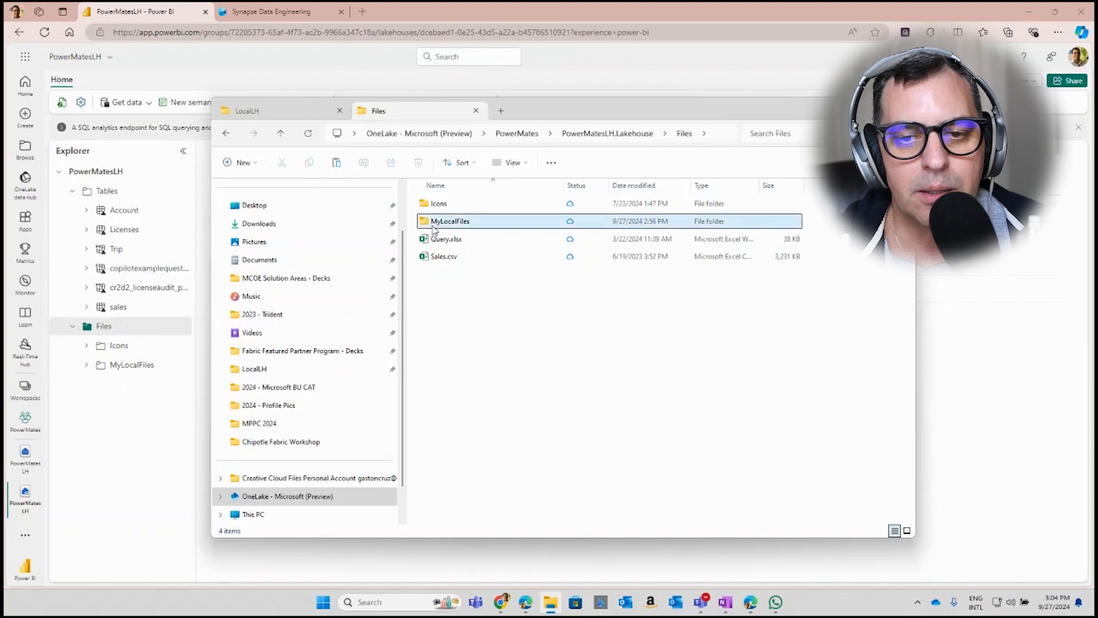
{"action": "left_click", "coordinate": [274, 122]}
{"action": "left_click_drag", "start_coordinate": [455, 281], "coordinate": [448, 223]}
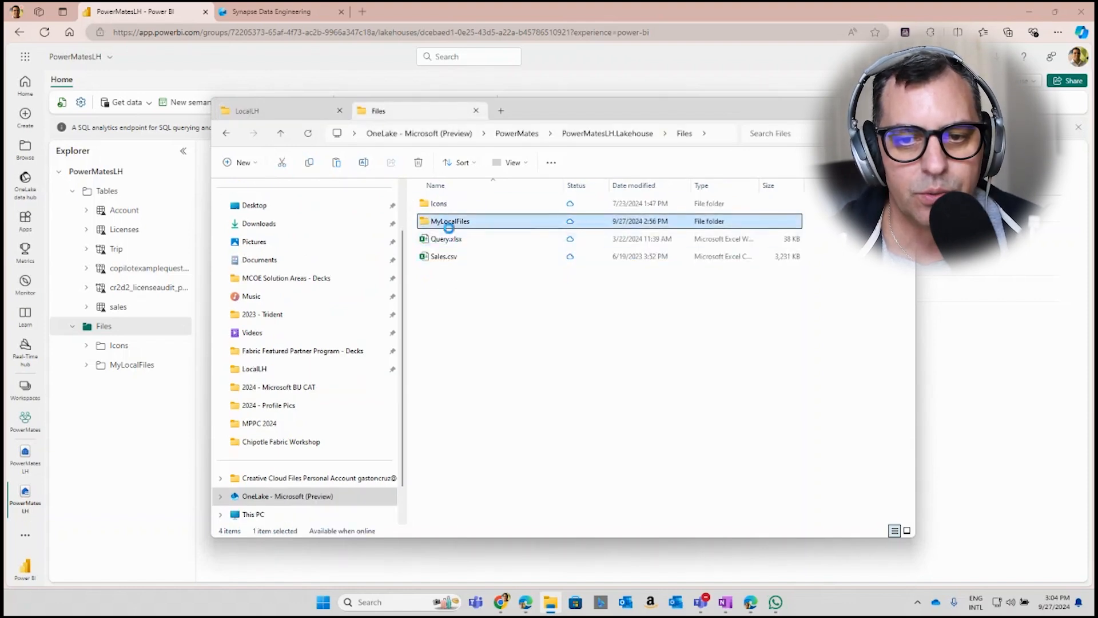
{"action": "double_click", "coordinate": [448, 222]}
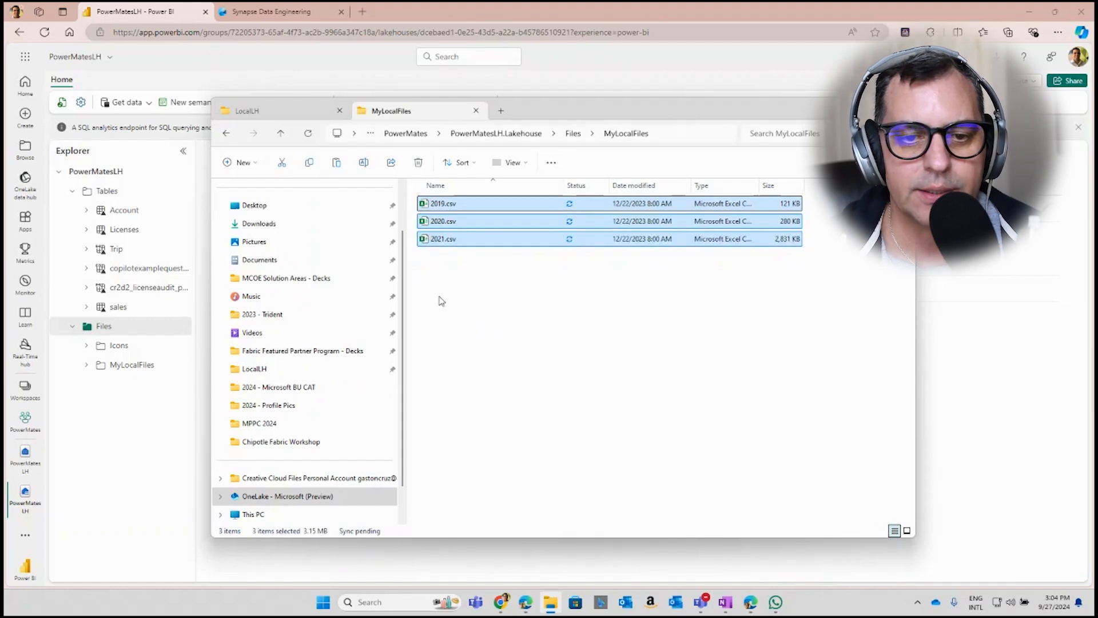
Back in the browser, refresh the lakehouse's Files section and open the MyLocalFiles folder
{"action": "left_click", "coordinate": [132, 327]}
{"action": "left_click", "coordinate": [180, 326]}
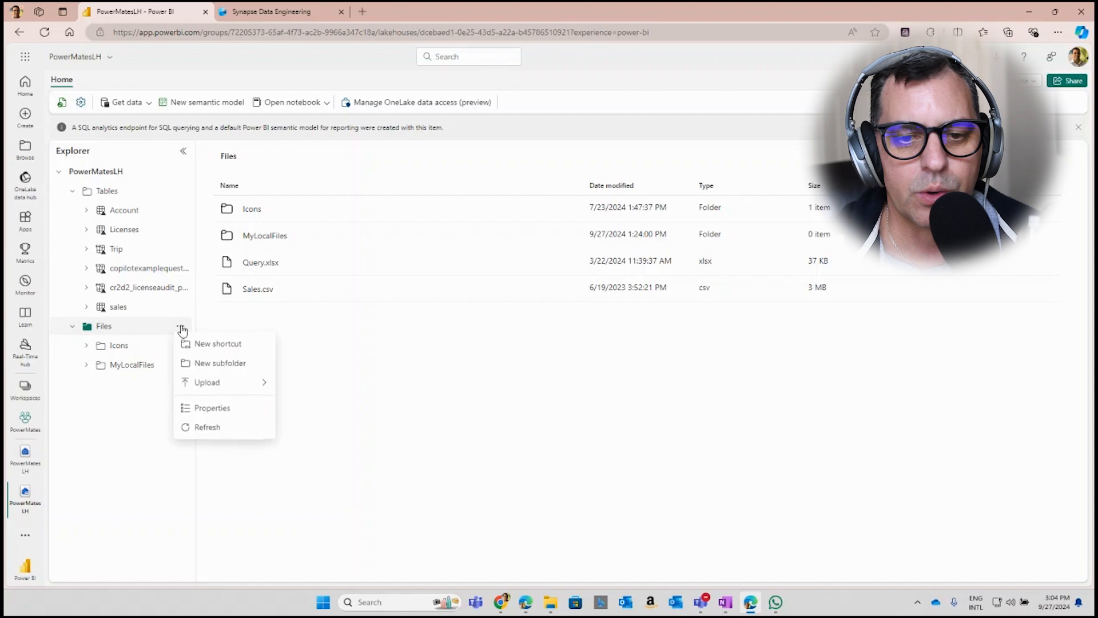
{"action": "left_click", "coordinate": [212, 434]}
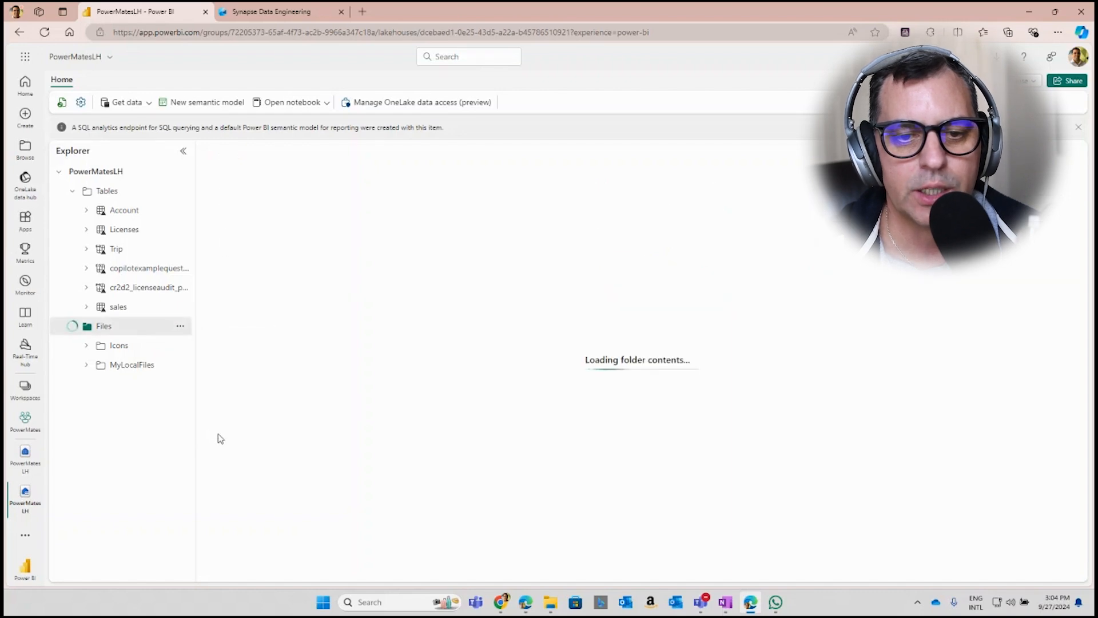
{"action": "left_click", "coordinate": [132, 369]}
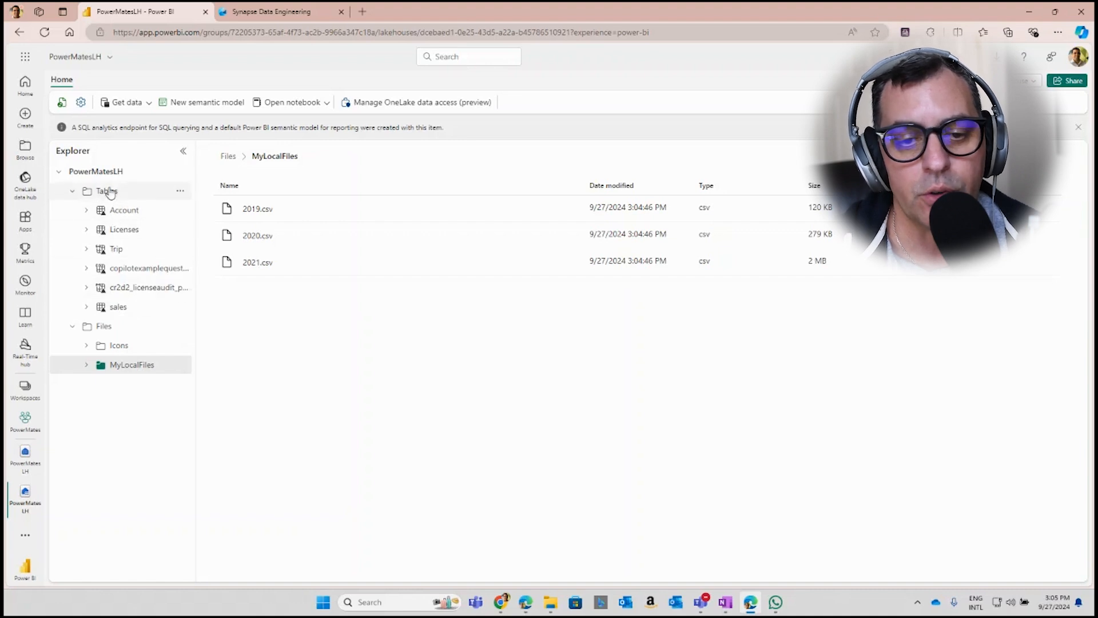
Preview the sales table and switch the lakehouse to its SQL analytics endpoint
{"action": "left_click", "coordinate": [120, 310]}
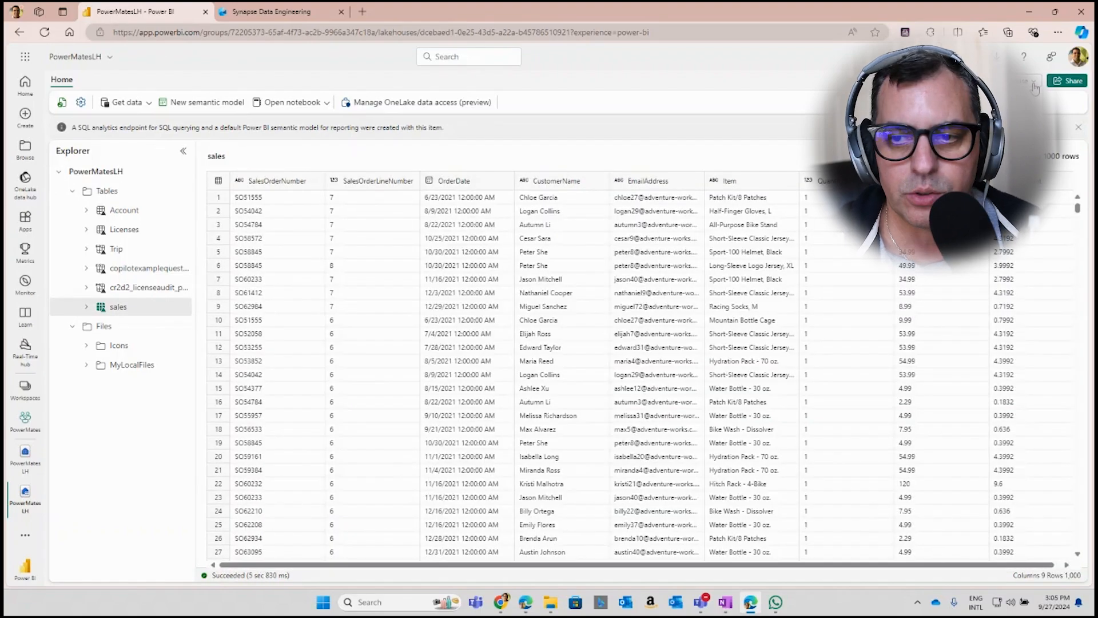
{"action": "left_click", "coordinate": [1036, 86]}
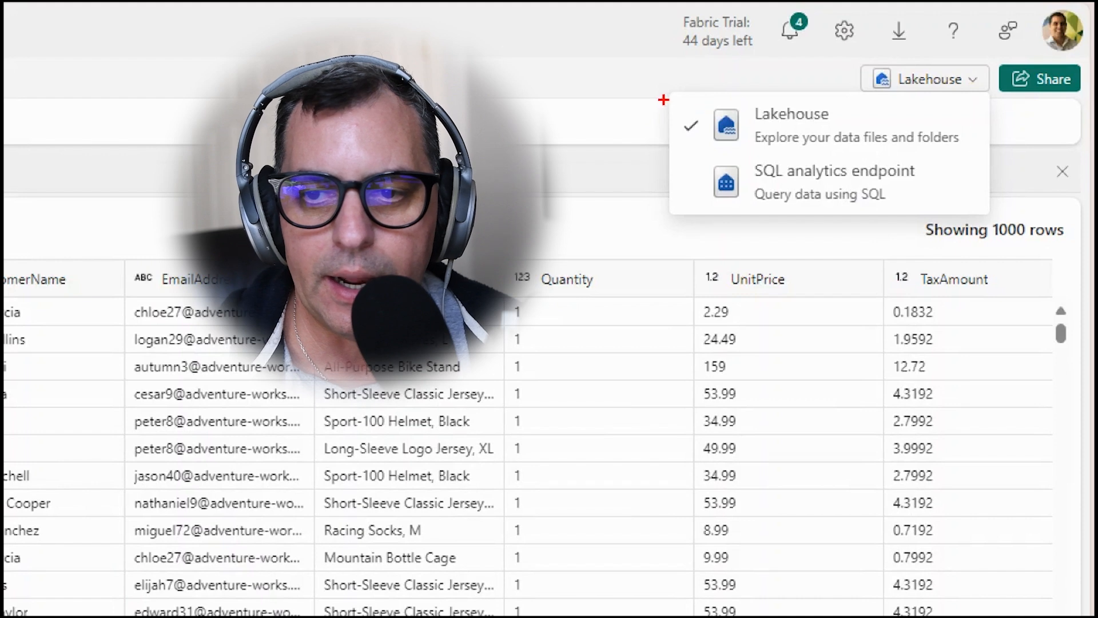
{"action": "mouse_move", "coordinate": [663, 100]}
{"action": "left_mouse_down"}
{"action": "mouse_move", "coordinate": [786, 106]}
{"action": "mouse_move", "coordinate": [961, 252]}
{"action": "mouse_move", "coordinate": [1005, 239]}
{"action": "left_mouse_up"}
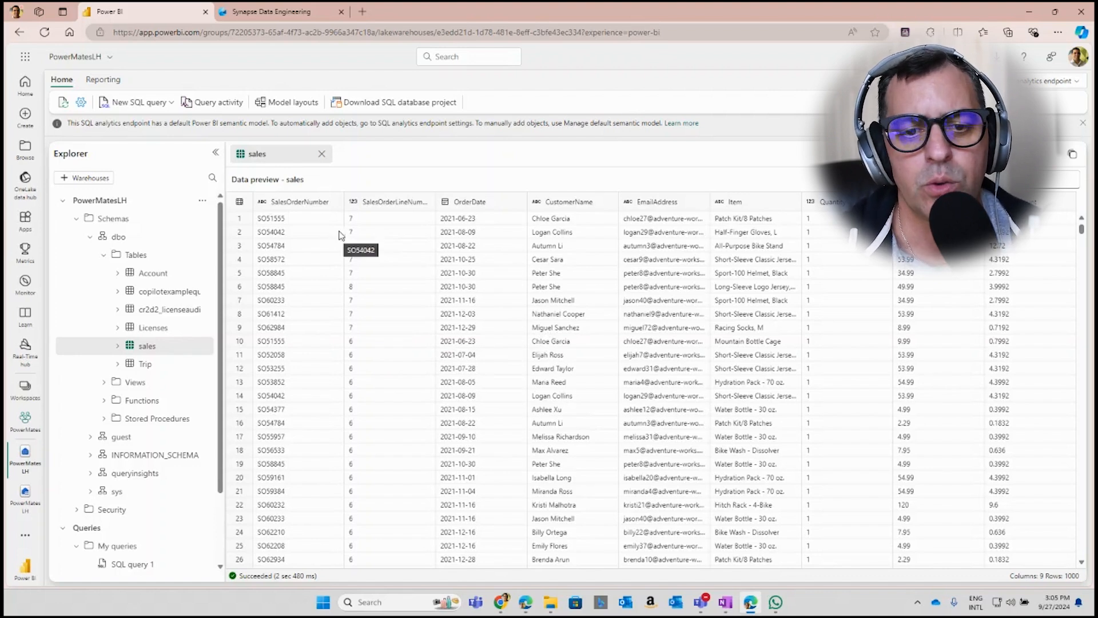
Write "Select * from sales" in SQL query 1 and run it
{"action": "scroll", "coordinate": [171, 385], "scroll_direction": "down", "scroll_amount": 3}
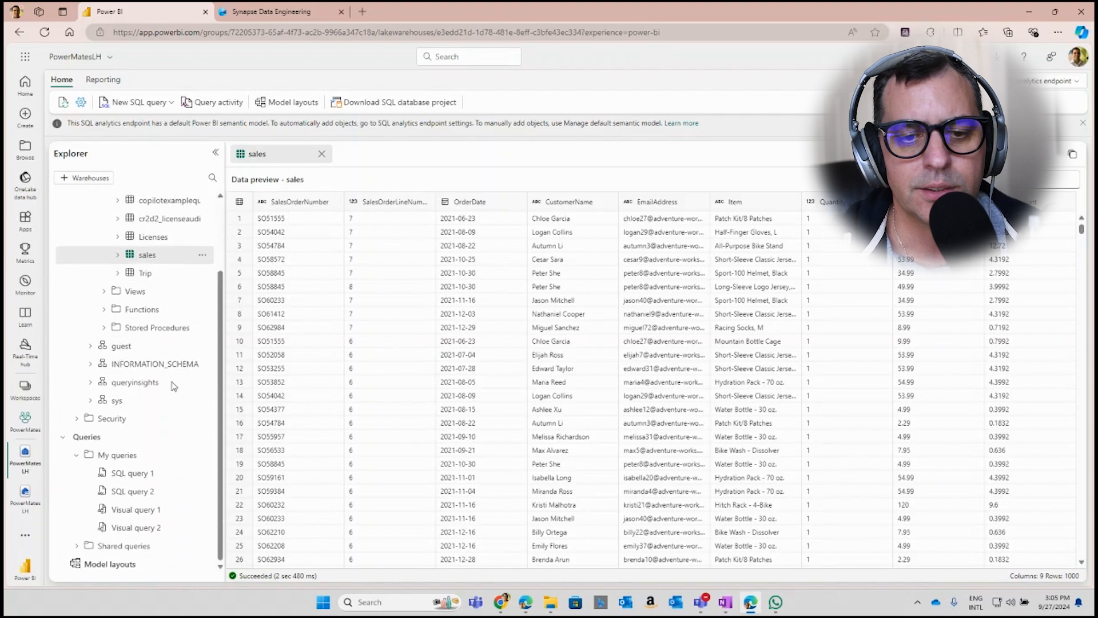
{"action": "left_click", "coordinate": [126, 475]}
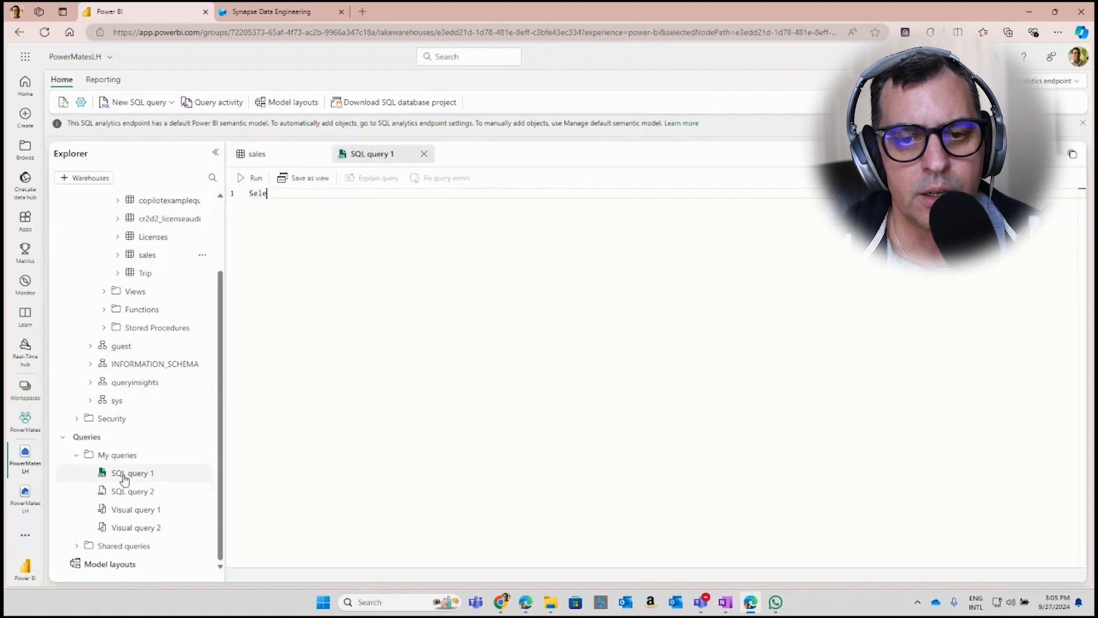
{"action": "type", "text": "ct "}
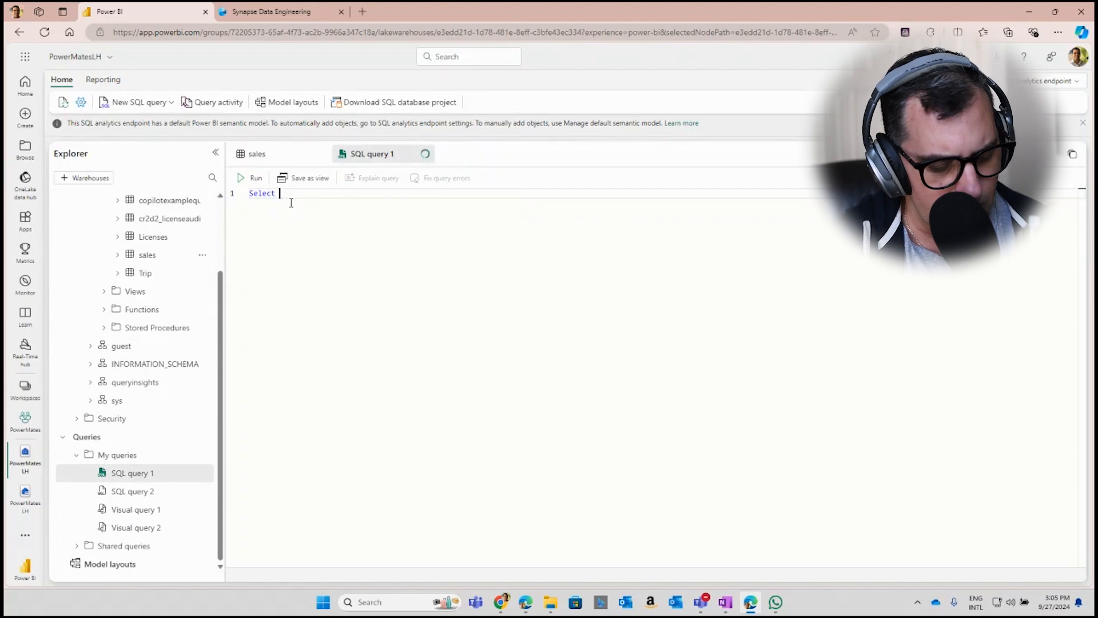
{"action": "type", "text": "* from "}
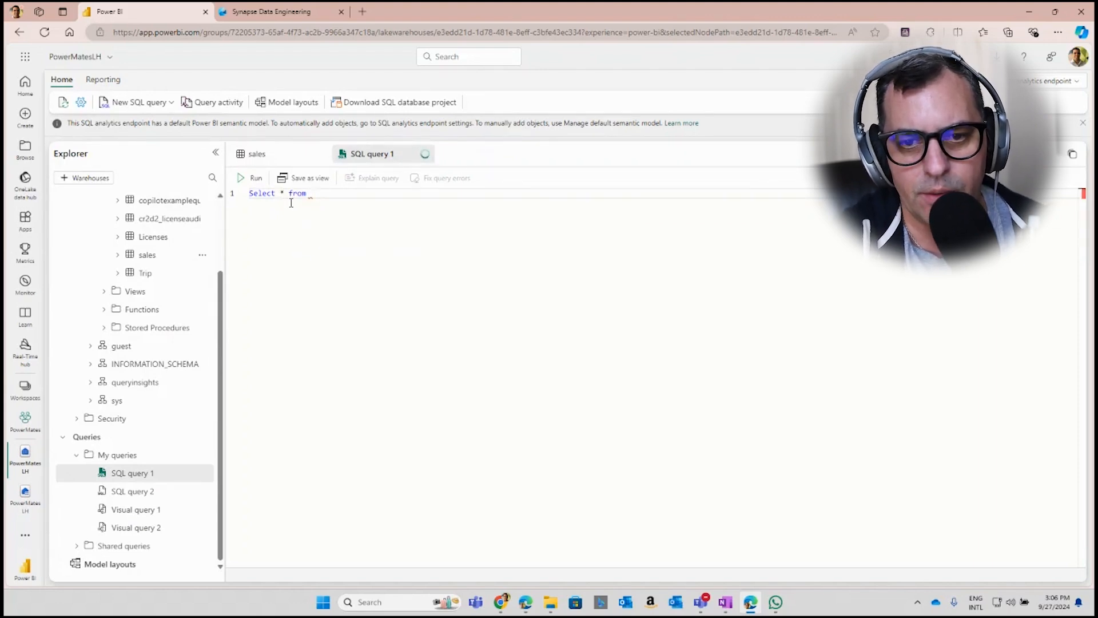
{"action": "type", "text": "S"}
{"action": "key", "text": "Down"}
{"action": "key", "text": "Down"}
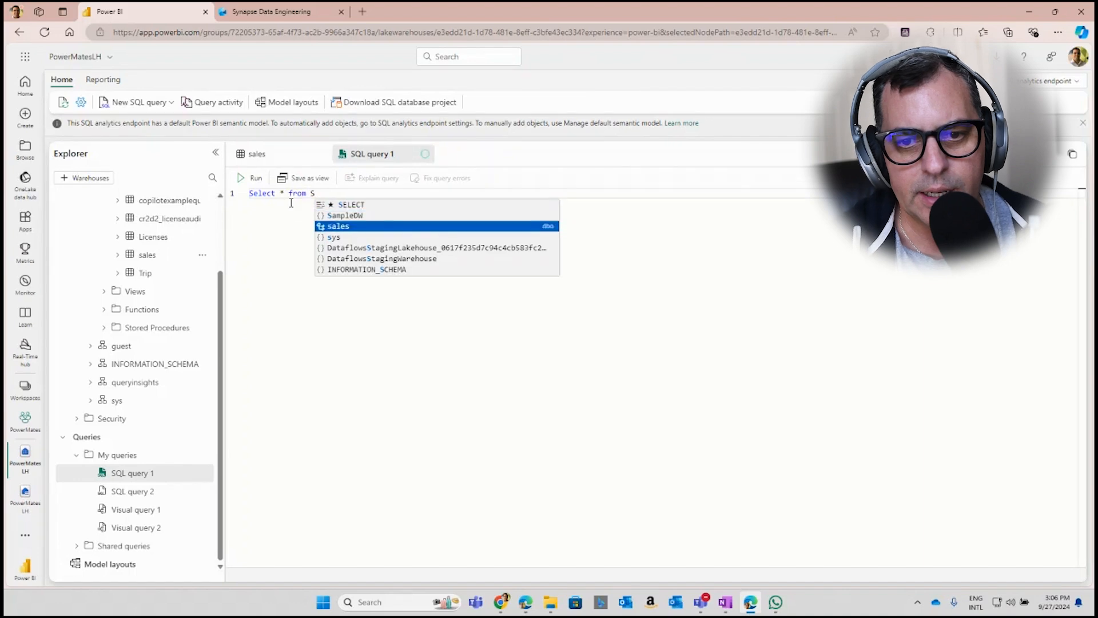
{"action": "key", "text": "Return"}
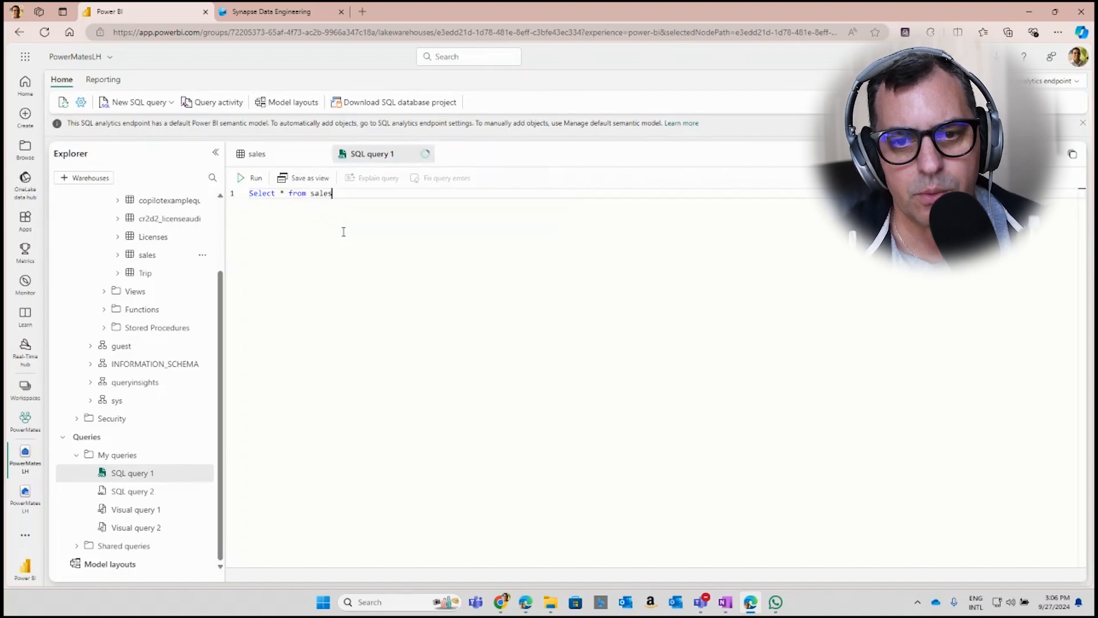
{"action": "left_click", "coordinate": [255, 178]}
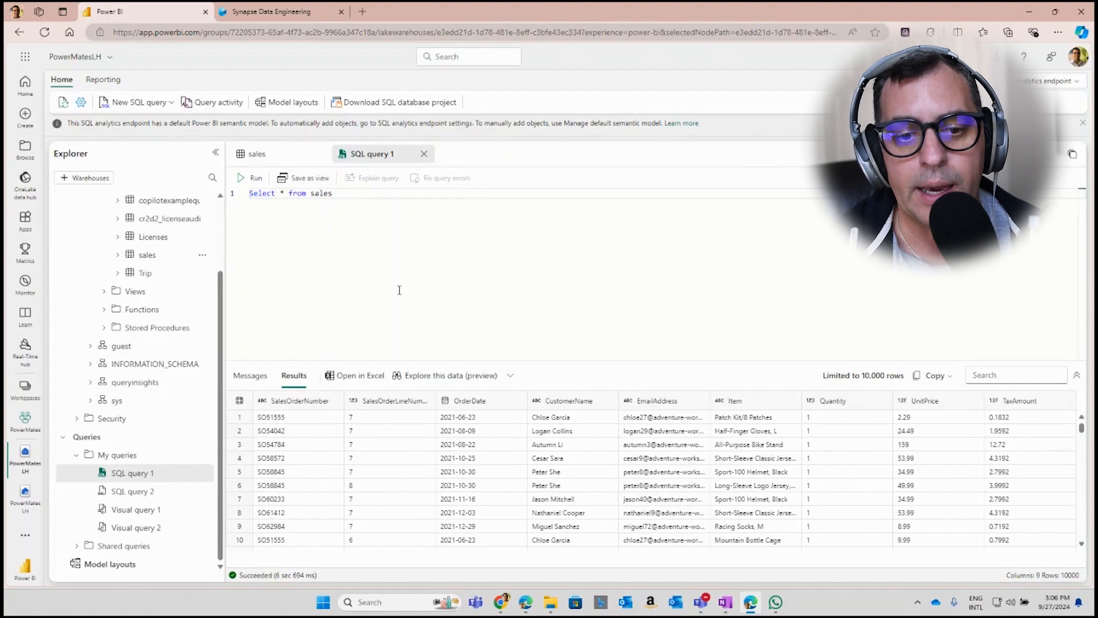
Open Visual query 1 and examine the transform, sort and column management options available for the sales table
{"action": "left_click", "coordinate": [142, 511]}
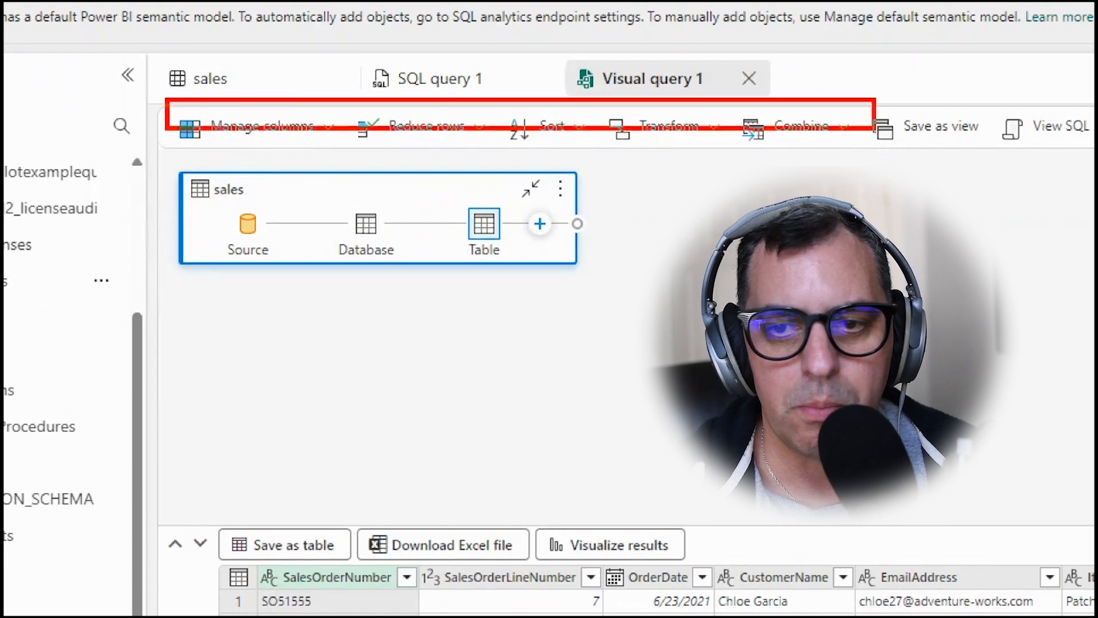
{"action": "left_click_drag", "start_coordinate": [857, 127], "coordinate": [969, 163]}
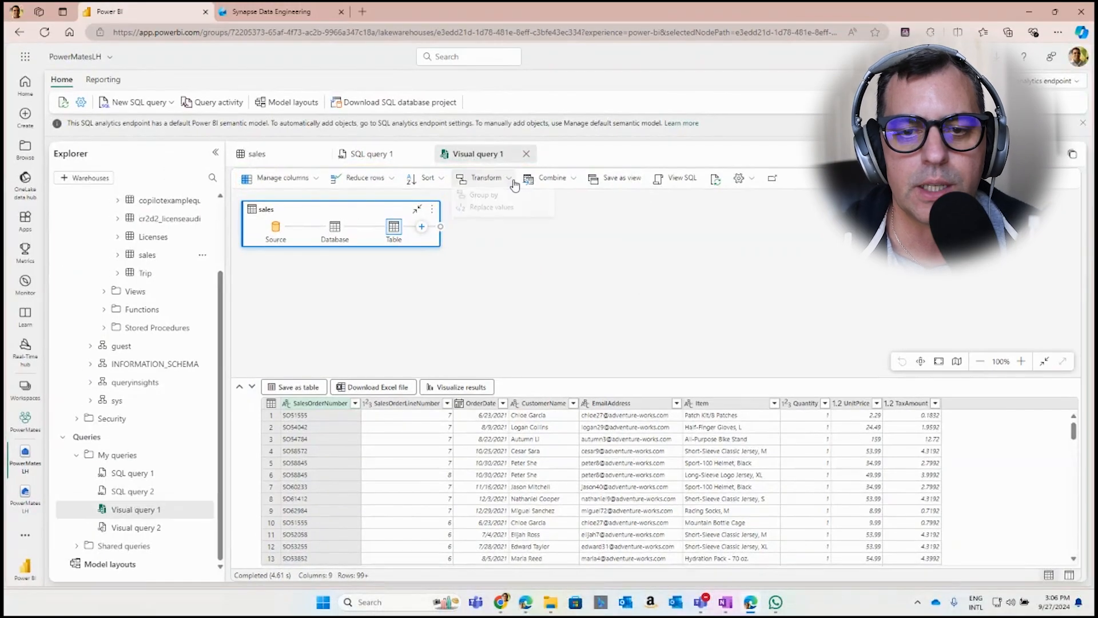
{"action": "left_click", "coordinate": [512, 179]}
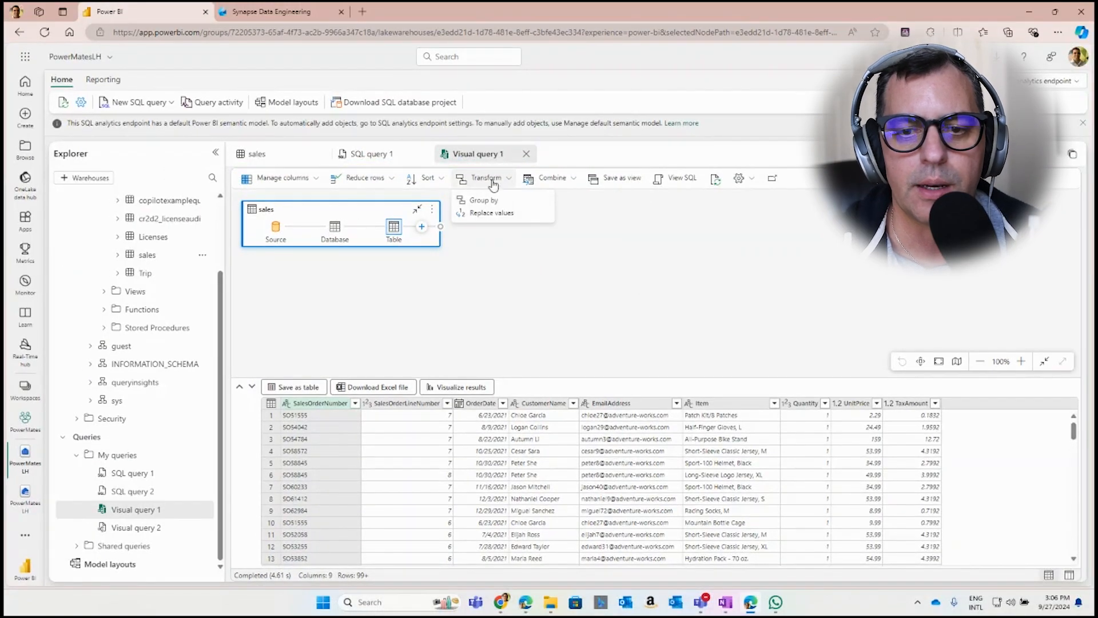
{"action": "left_click", "coordinate": [435, 179]}
{"action": "left_click", "coordinate": [315, 182]}
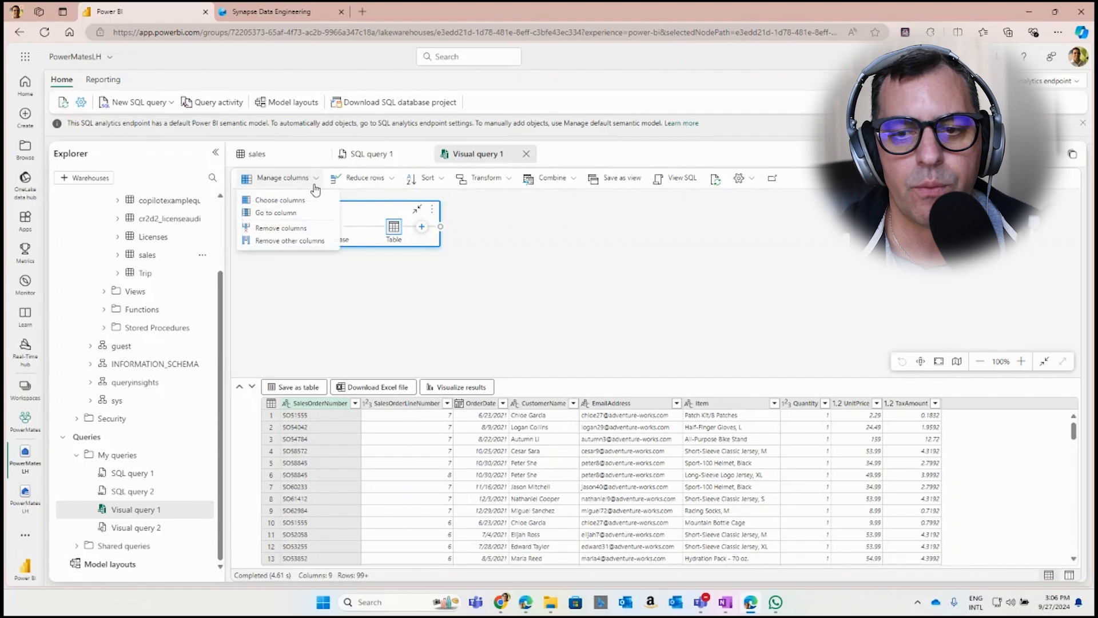
{"action": "left_click", "coordinate": [623, 292]}
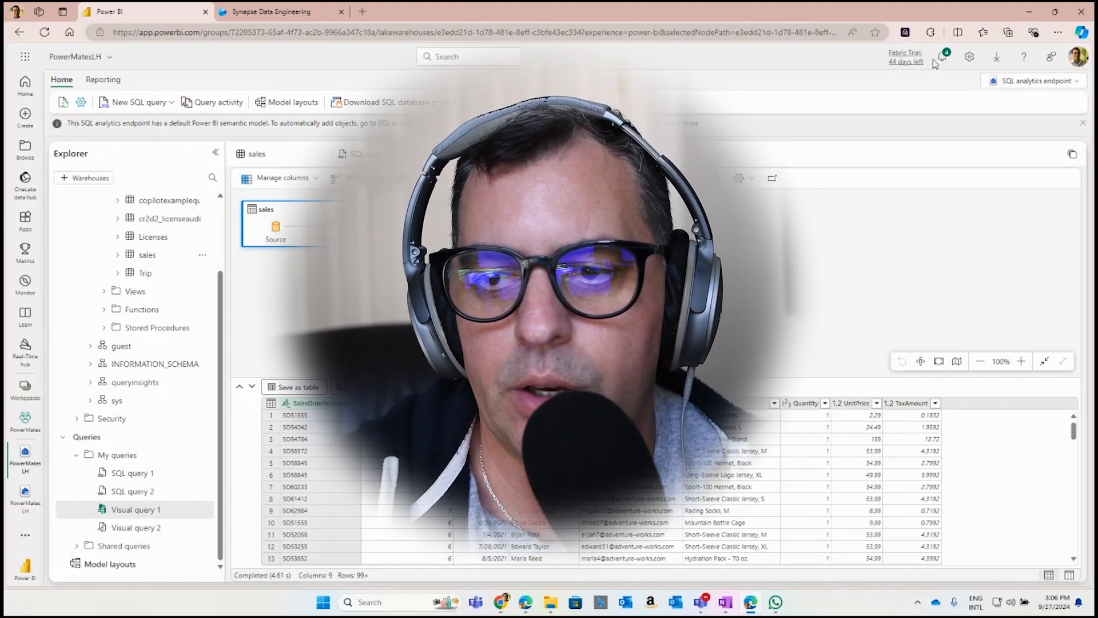
Switch from the SQL analytics endpoint back to the Lakehouse view and create a new notebook for it
{"action": "left_click", "coordinate": [1035, 81]}
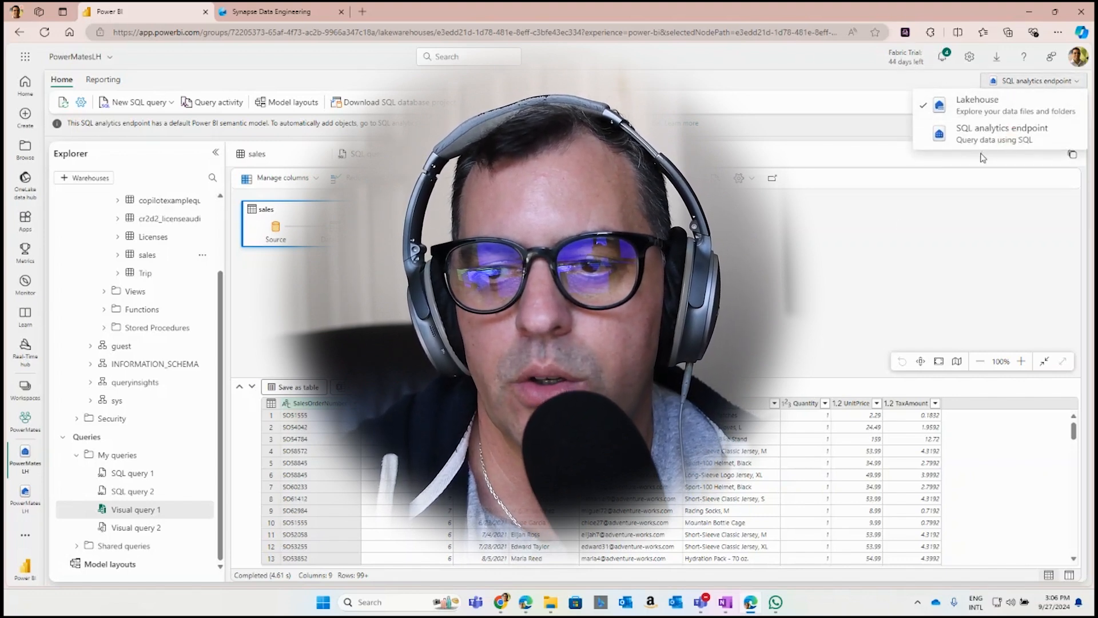
{"action": "left_click", "coordinate": [973, 104]}
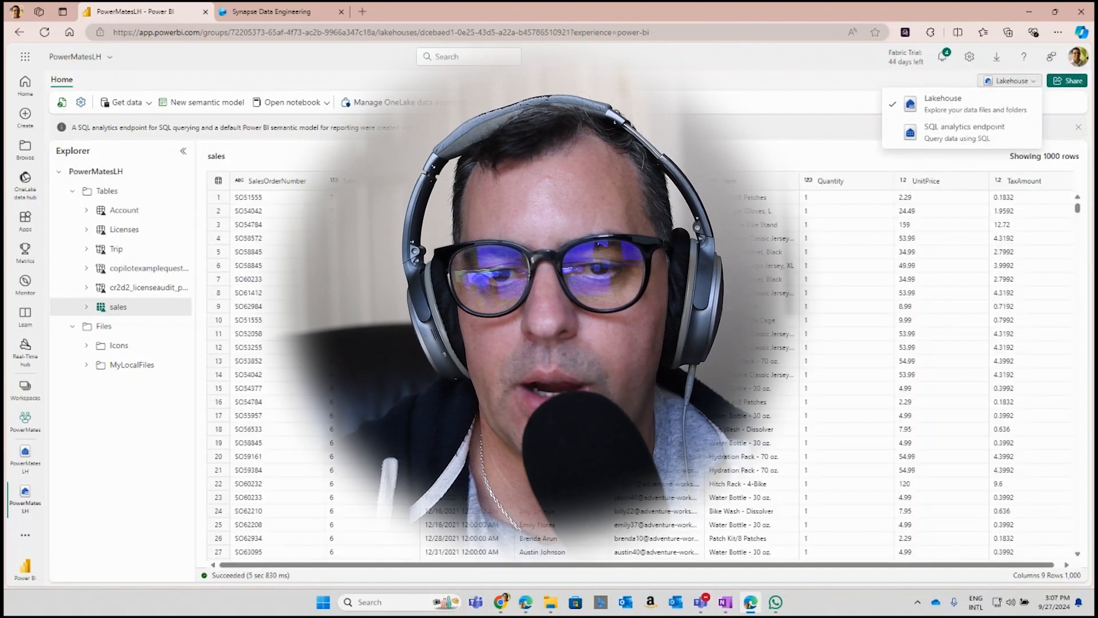
{"action": "left_click", "coordinate": [353, 123]}
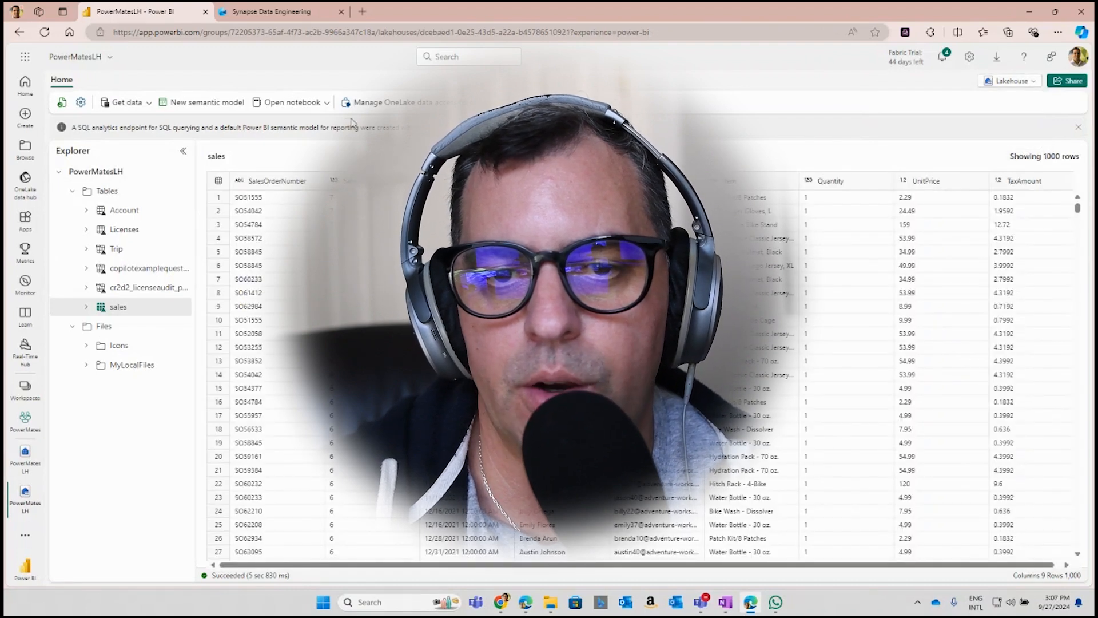
{"action": "left_click", "coordinate": [327, 103]}
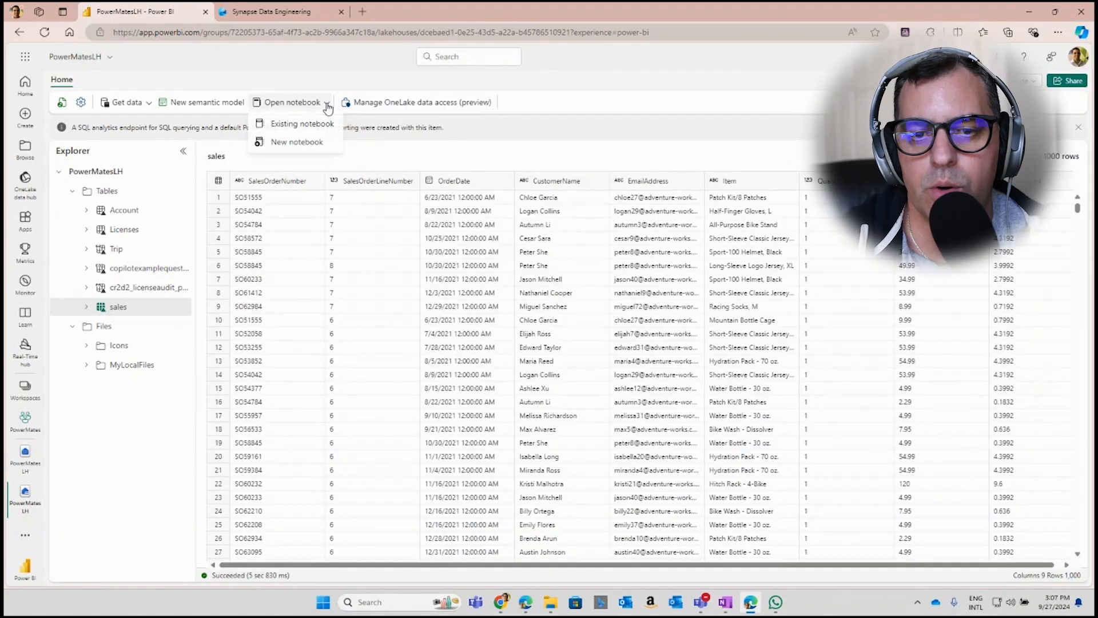
{"action": "left_click", "coordinate": [293, 142]}
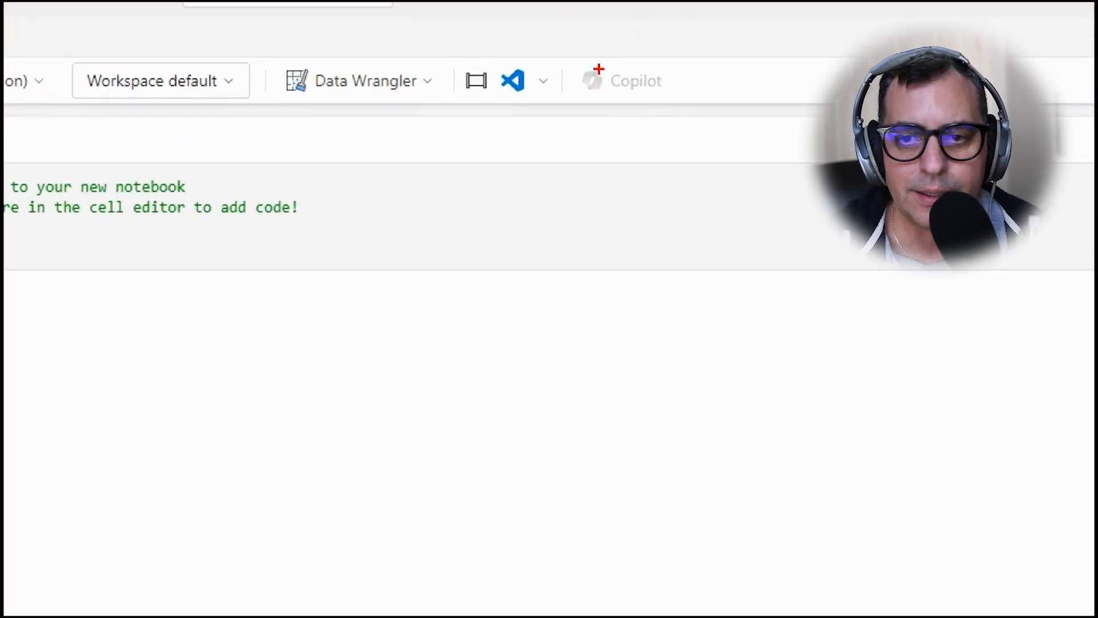
{"action": "left_click_drag", "start_coordinate": [571, 57], "coordinate": [691, 113]}
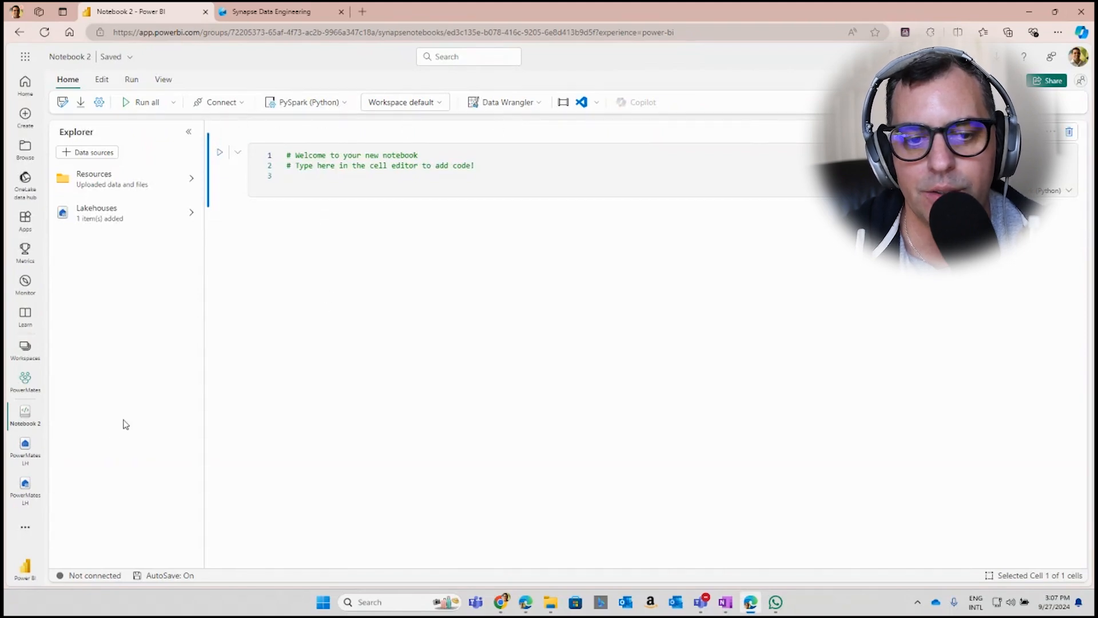
Return to the PowerMatesLH SQL analytics endpoint, preview the sales table and create a new Power BI report
{"action": "left_click", "coordinate": [25, 447]}
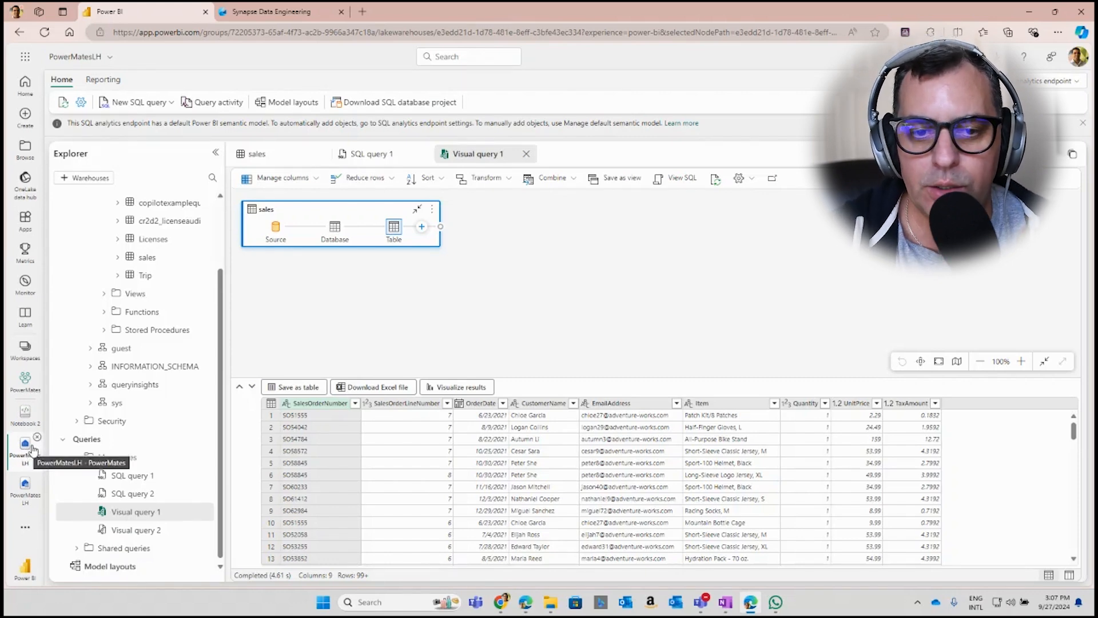
{"action": "left_click", "coordinate": [155, 264]}
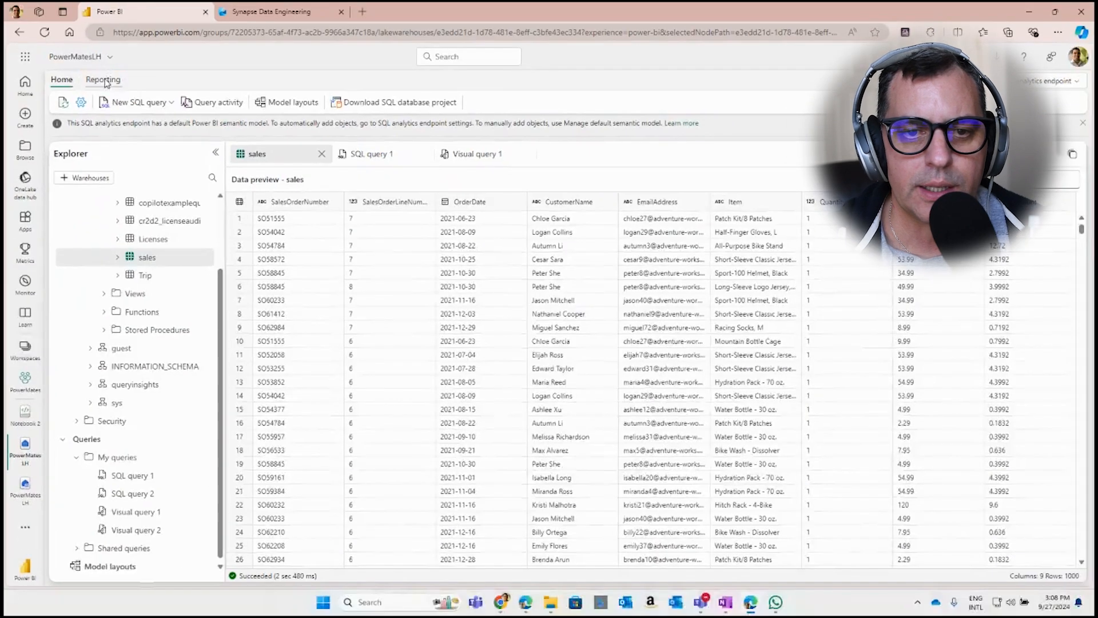
{"action": "left_click", "coordinate": [112, 92]}
{"action": "left_click", "coordinate": [84, 102]}
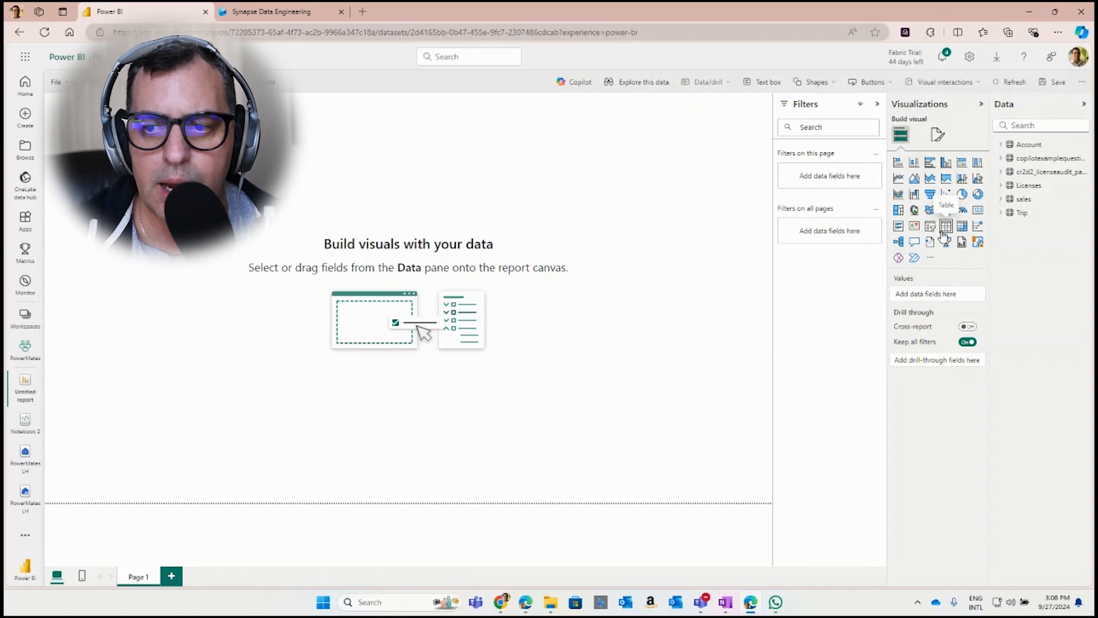
Add a card visual showing the sum of Quantity from the sales table and reduce its height
{"action": "left_click", "coordinate": [1018, 198]}
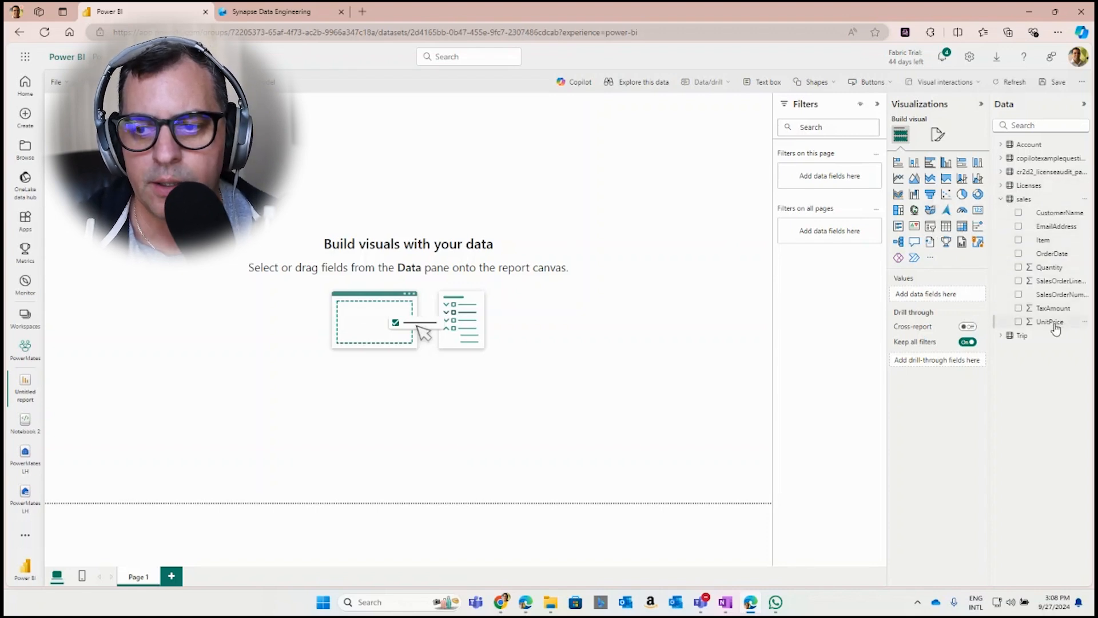
{"action": "left_click_drag", "start_coordinate": [1019, 268], "coordinate": [538, 217]}
{"action": "left_click", "coordinate": [978, 209]}
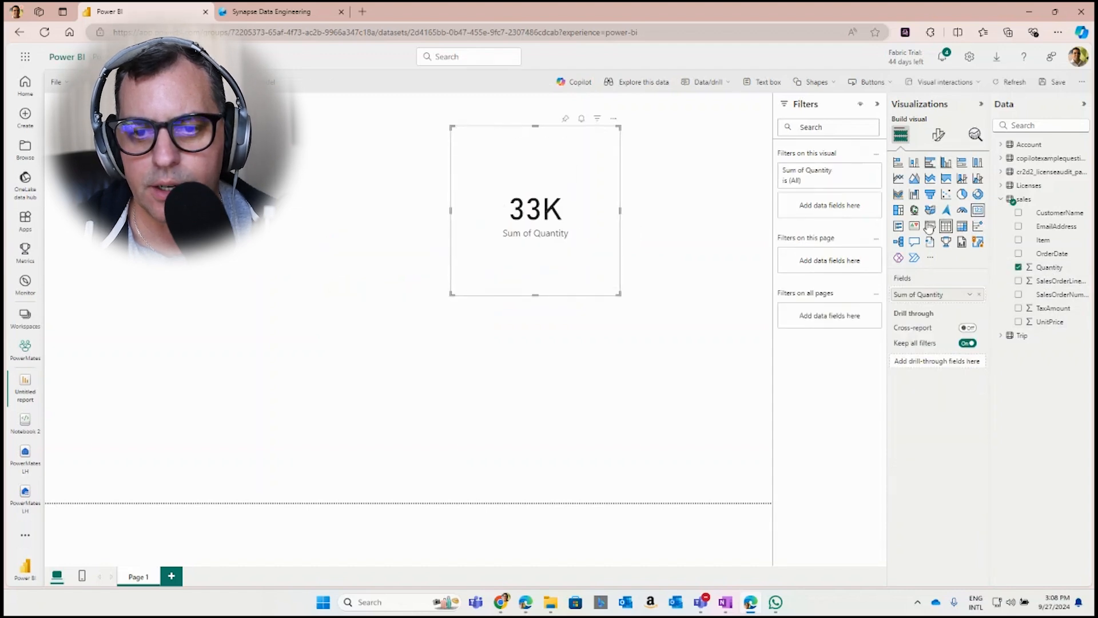
{"action": "left_click_drag", "start_coordinate": [451, 295], "coordinate": [441, 223]}
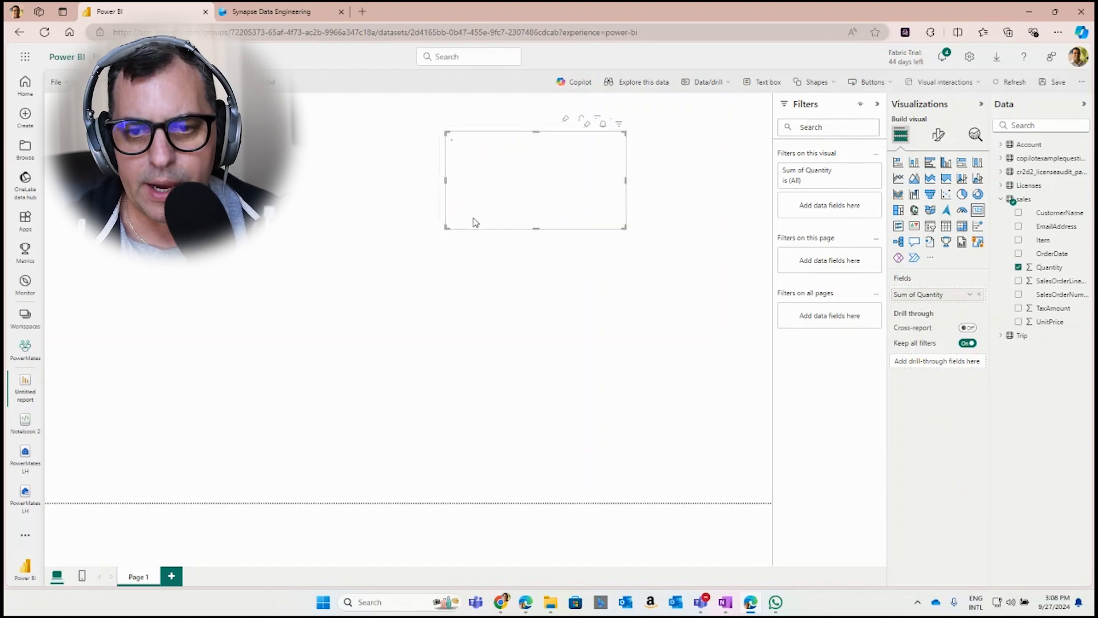
Duplicate the Sum of Quantity card and place the copy below the original on the report page
{"action": "key", "text": "ctrl+c"}
{"action": "key", "text": "ctrl+v"}
{"action": "left_click_drag", "start_coordinate": [479, 226], "coordinate": [379, 391]}
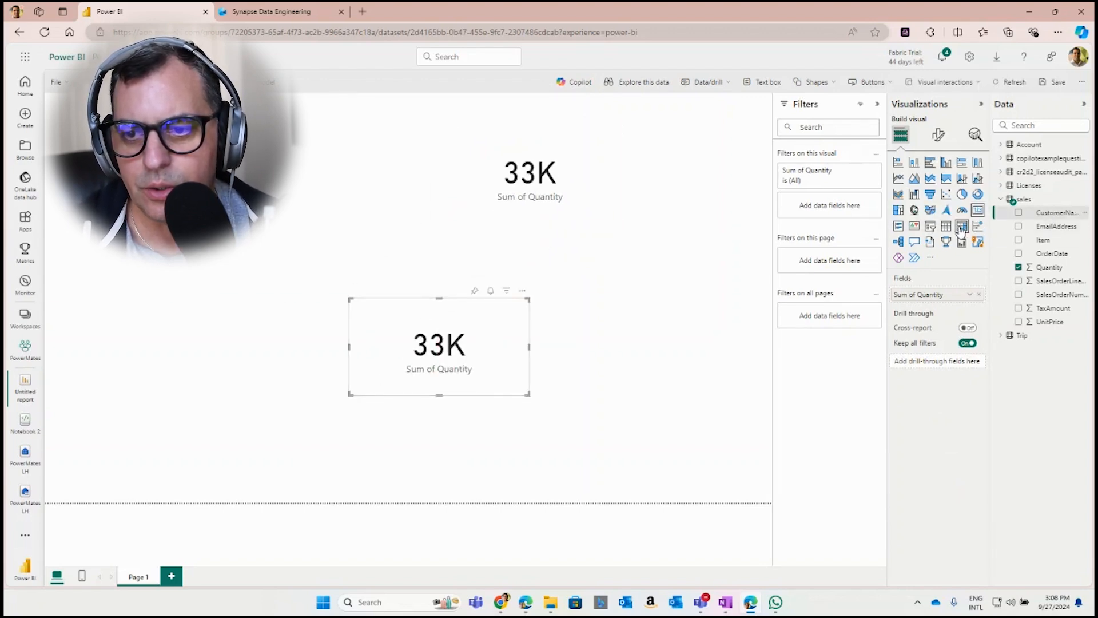
Turn the copied card into a stacked bar chart of Quantity by CustomerName and enlarge it to the left and downward
{"action": "left_click", "coordinate": [898, 163]}
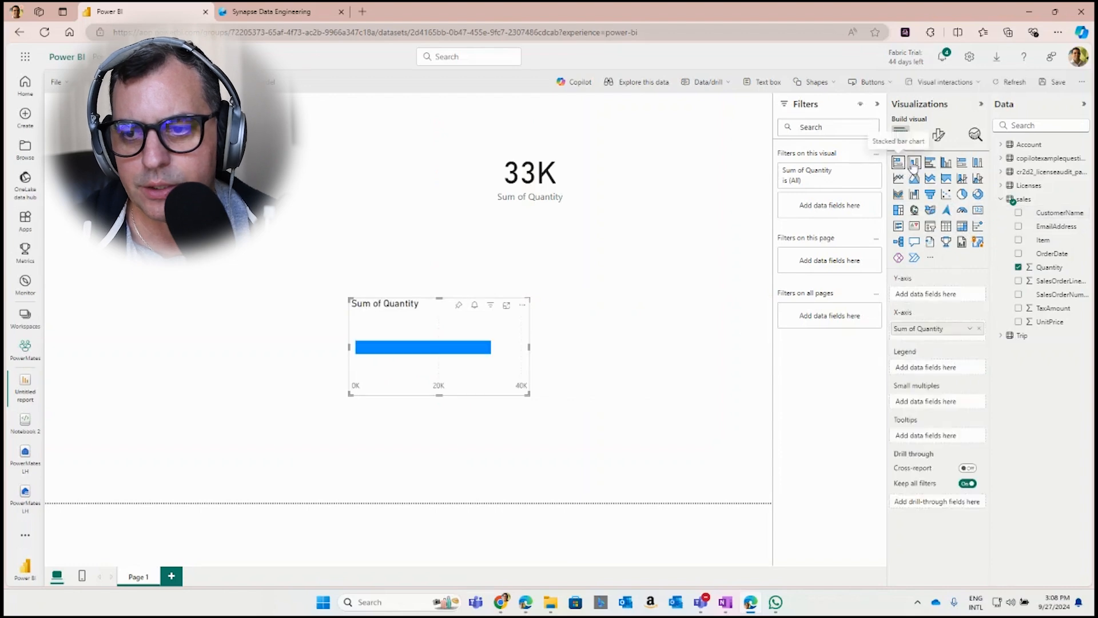
{"action": "left_click_drag", "start_coordinate": [1060, 221], "coordinate": [475, 341]}
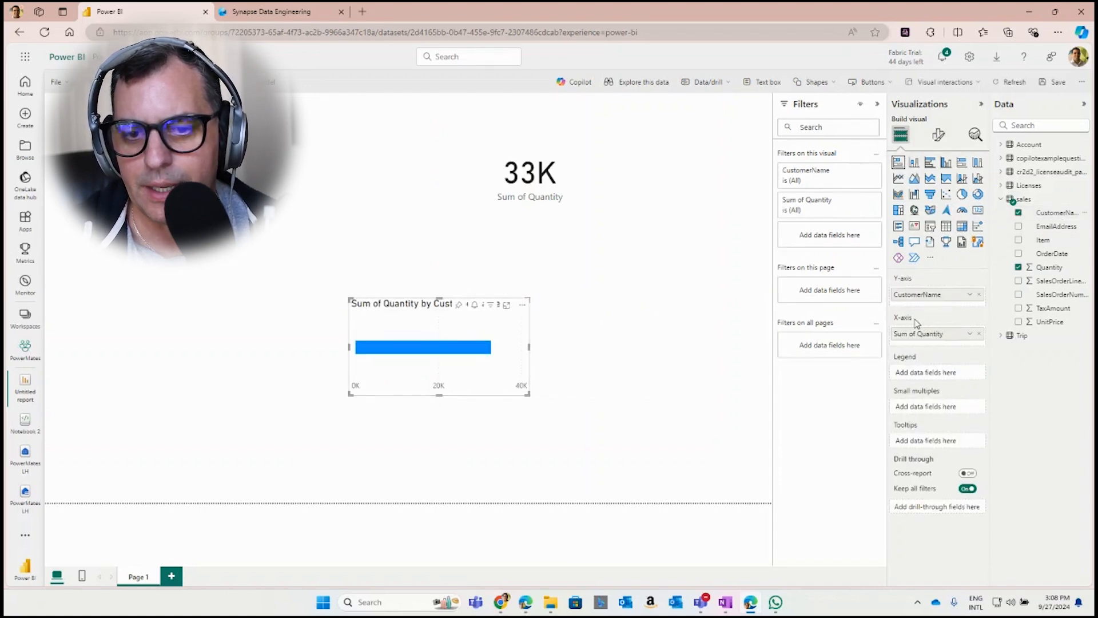
{"action": "left_click_drag", "start_coordinate": [347, 395], "coordinate": [94, 469]}
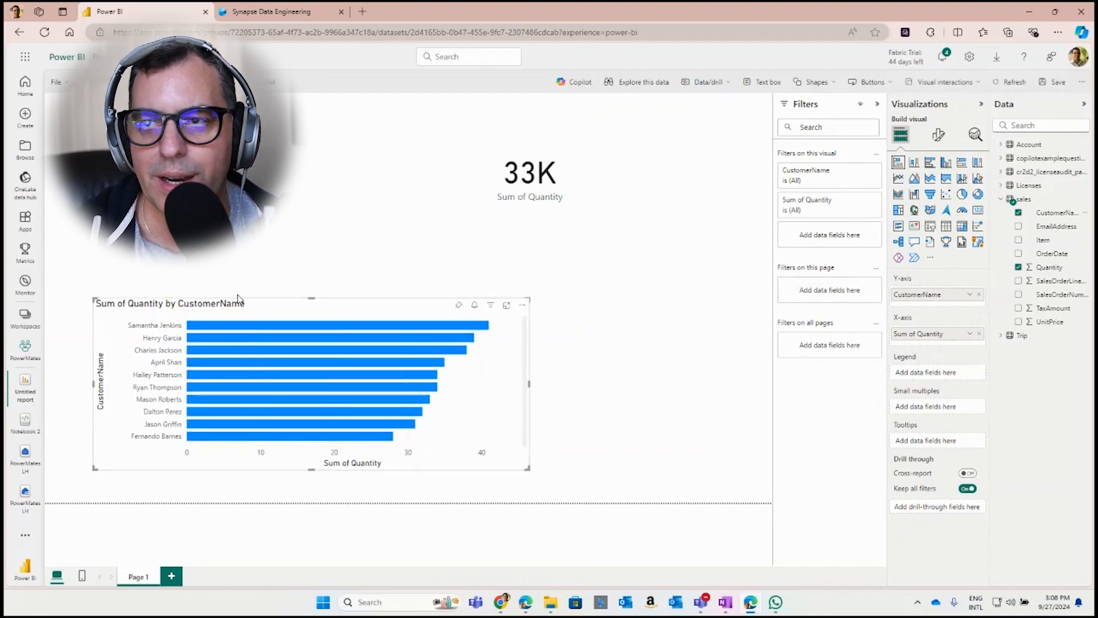